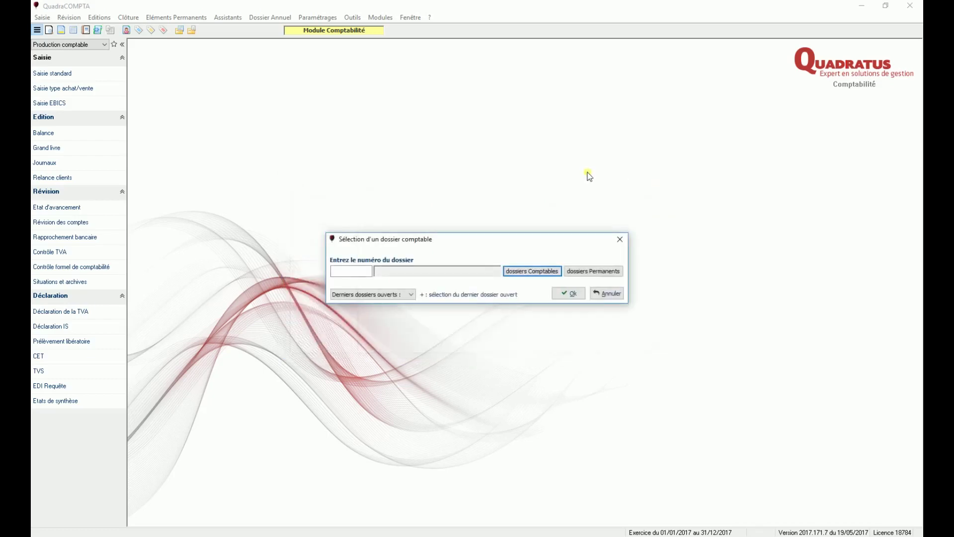
left_click(398, 296)
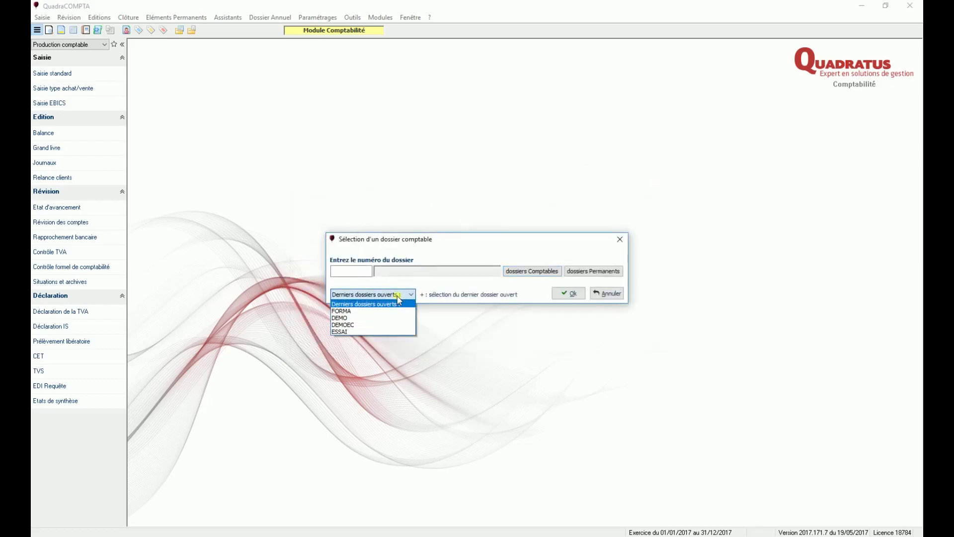
left_click(400, 297)
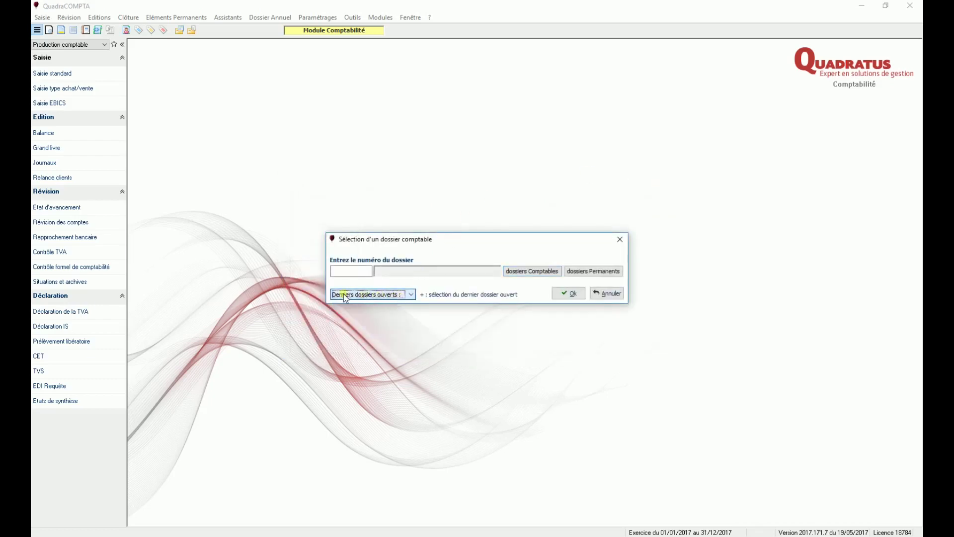
left_click(414, 294)
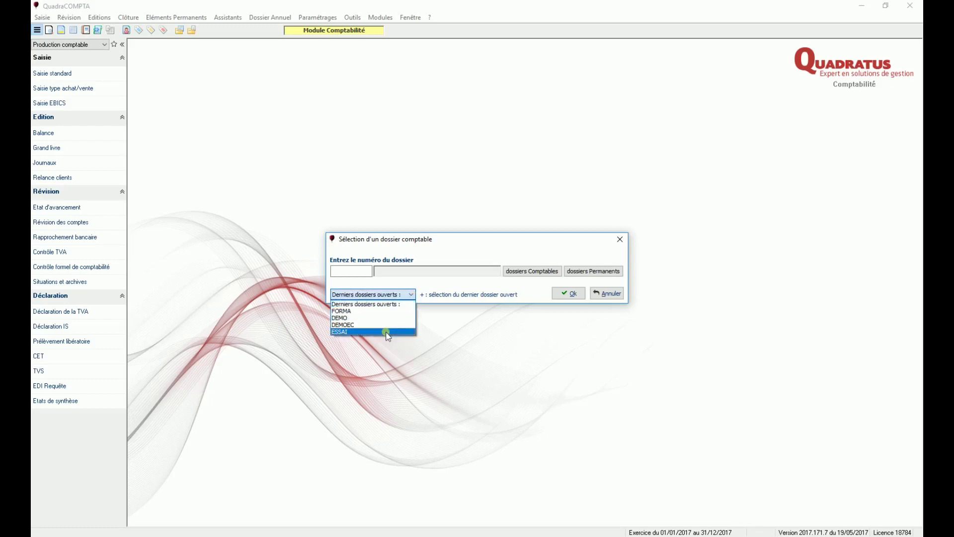
left_click(411, 294)
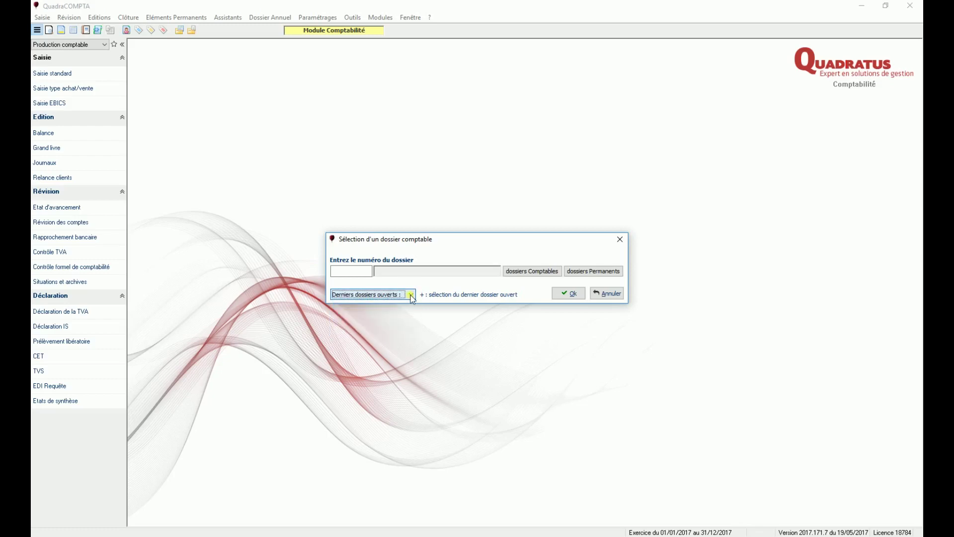
Enter FORMA as the dossier number and create it as a new accounting dossier
left_click(351, 274)
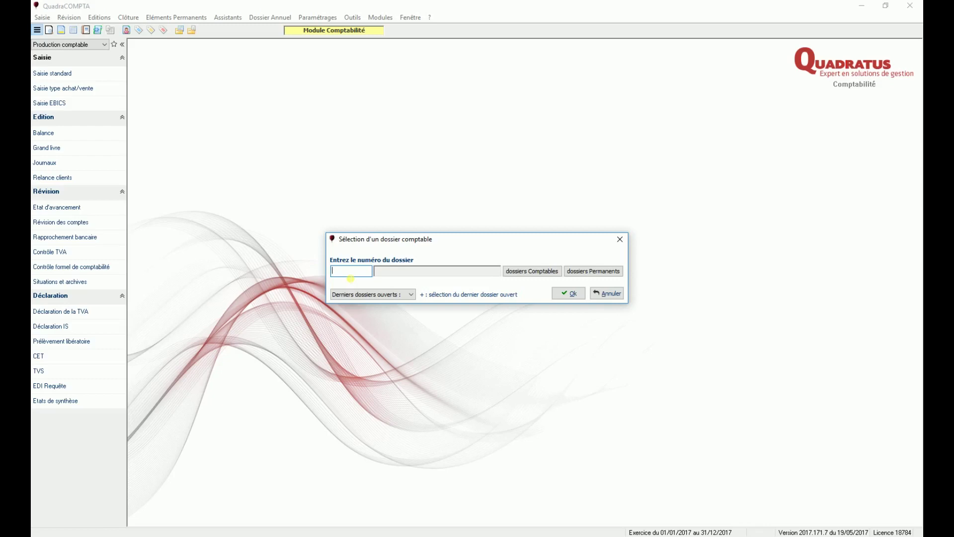
type("FORMAT")
key("BackSpace")
left_click(566, 293)
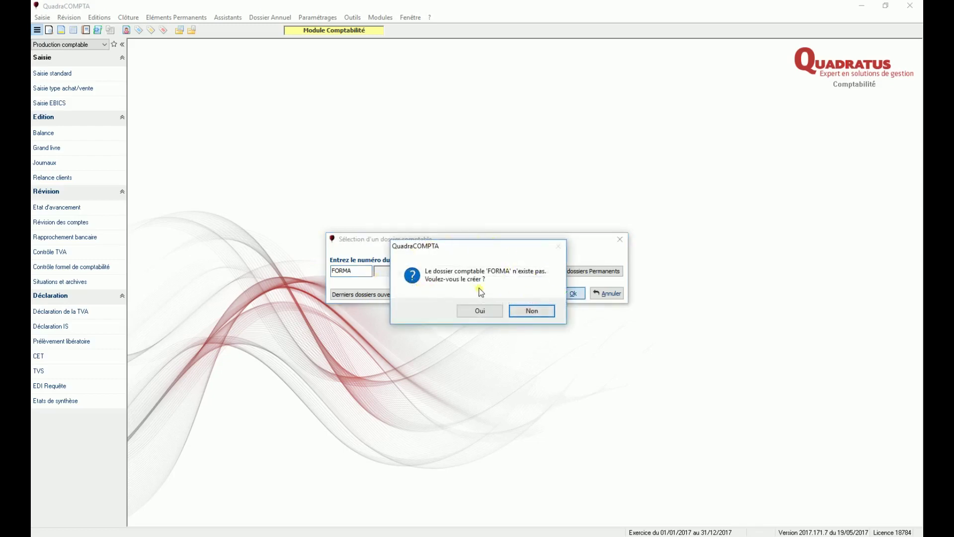
left_click(486, 313)
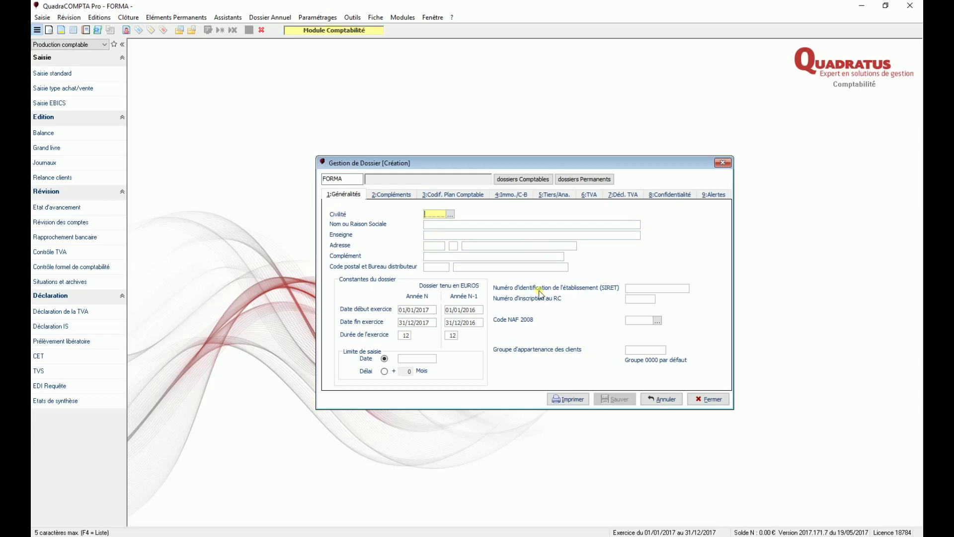
Set the dossier's civility to STE (Société) and its company name to FORMATION QUADRATUS, leaving the Enseigne empty
left_click(450, 215)
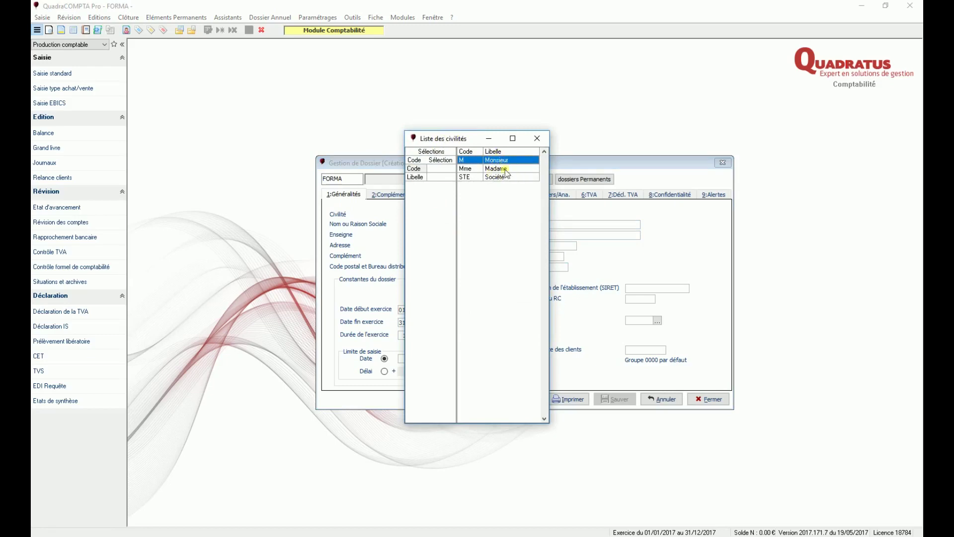
double_click(487, 177)
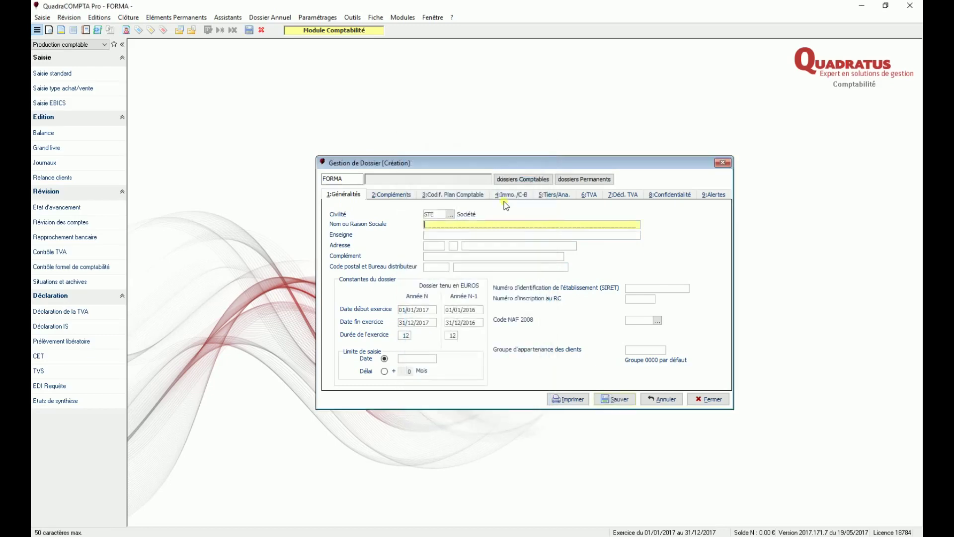
type("FORMATION QUADRATUS")
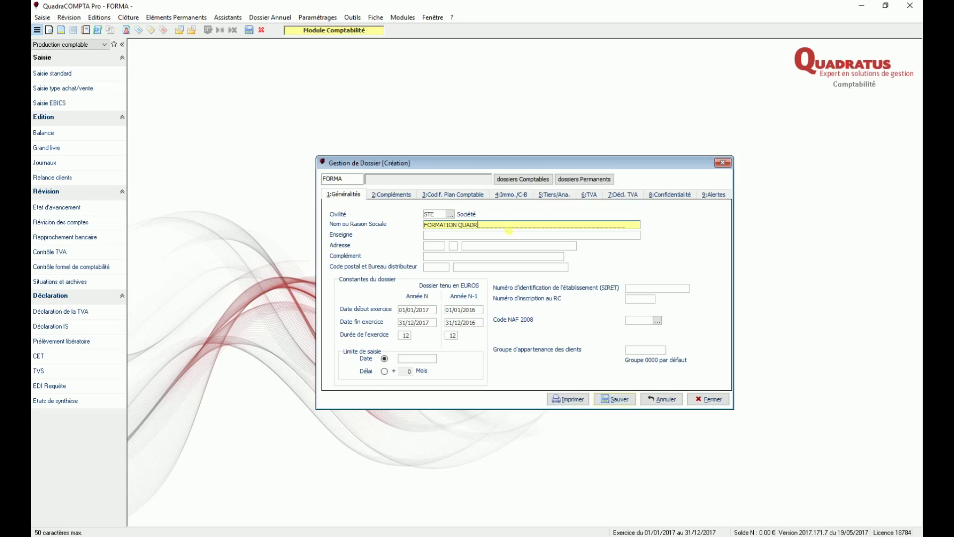
key("Tab")
key("Tab")
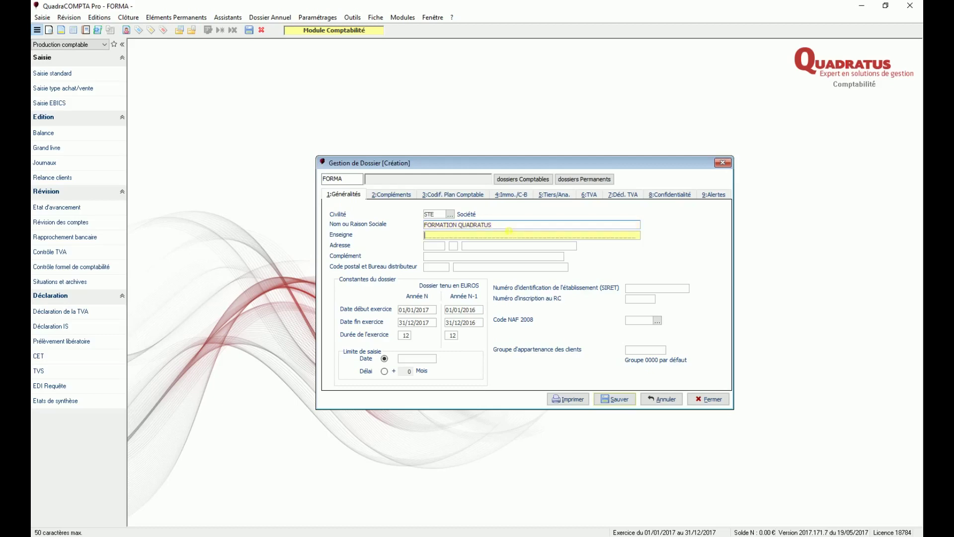
Fill in the company's street number, street name, postal code and town, leaving the address complement empty
type("7")
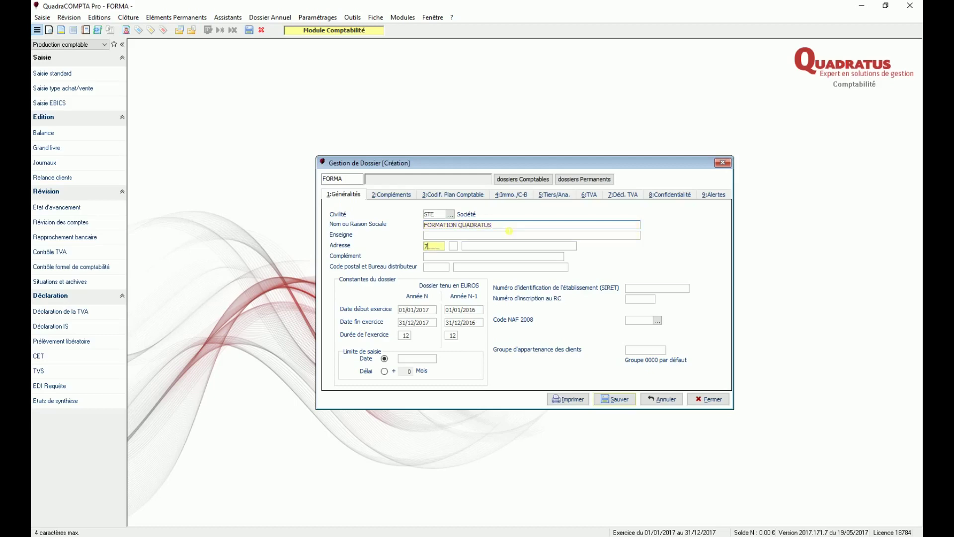
key("Tab")
key("Tab")
type("RO")
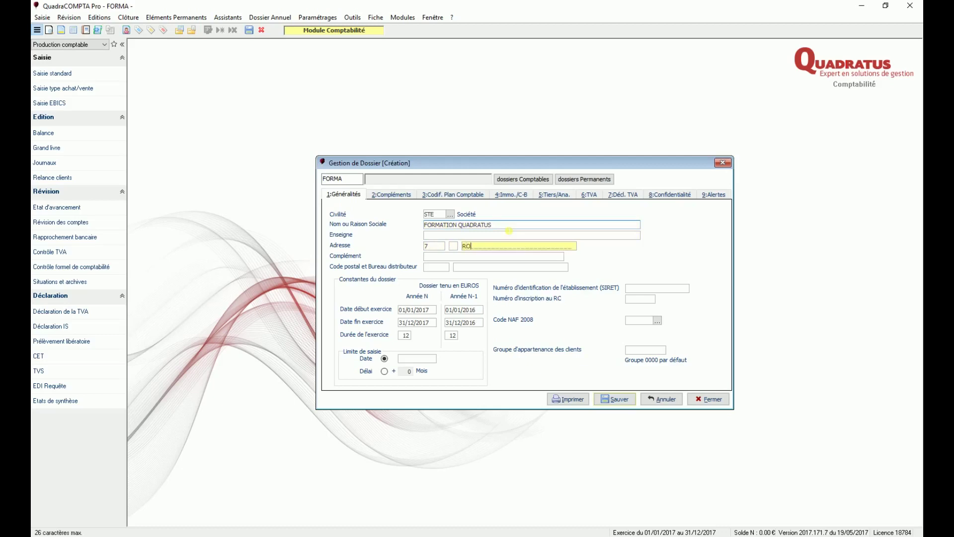
type("UTE D'ORTAFFA")
key("Tab")
key("Tab")
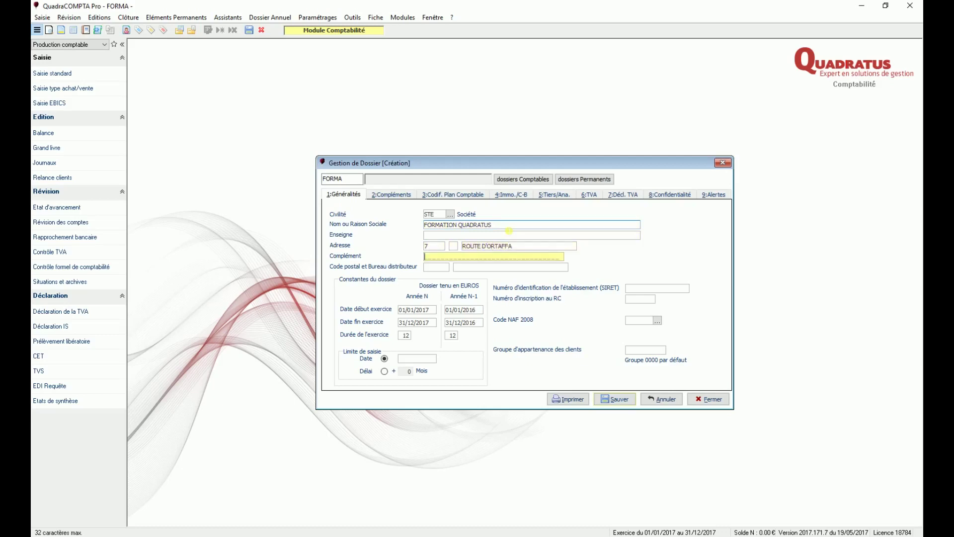
type("66670")
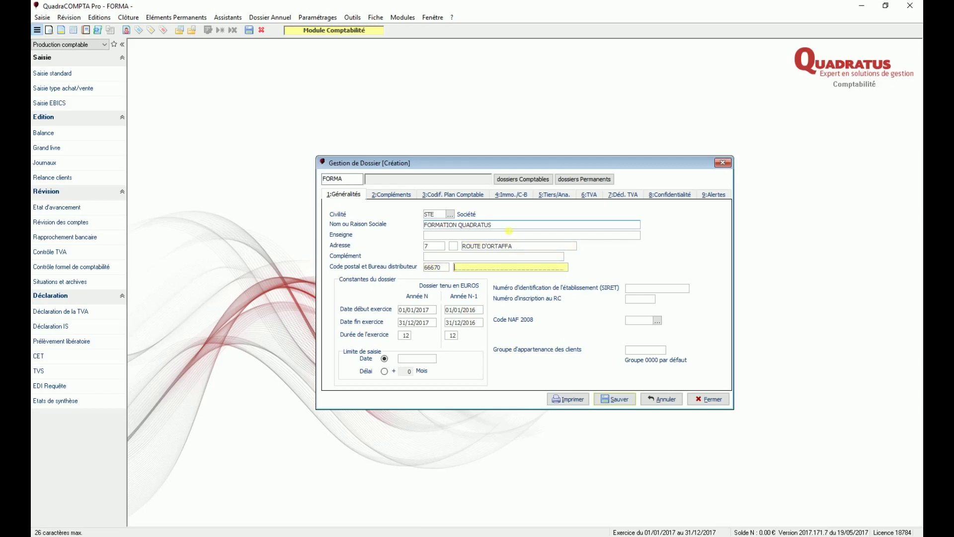
type("BAGES")
key("Return")
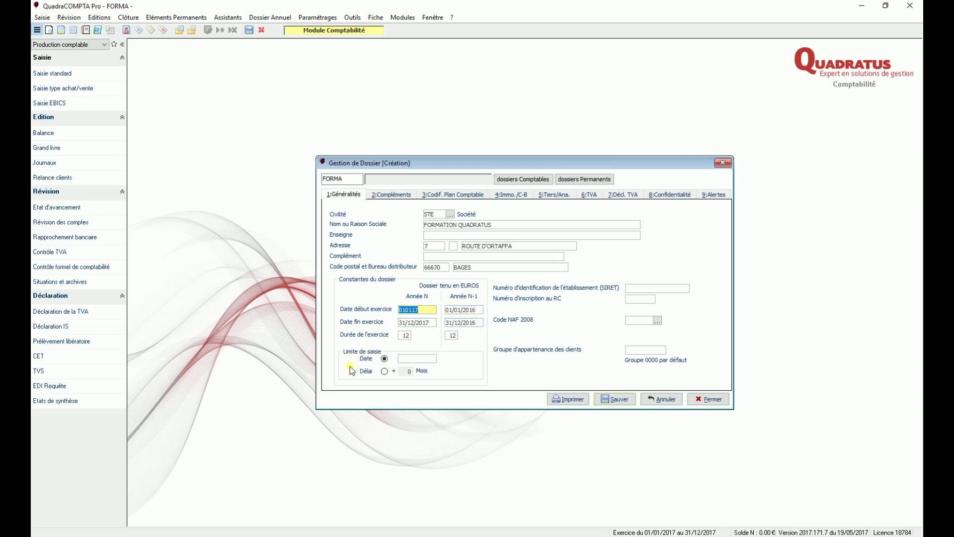
Set the entry limit (Limite de saisie) to a Délai of 12 months
left_click(384, 372)
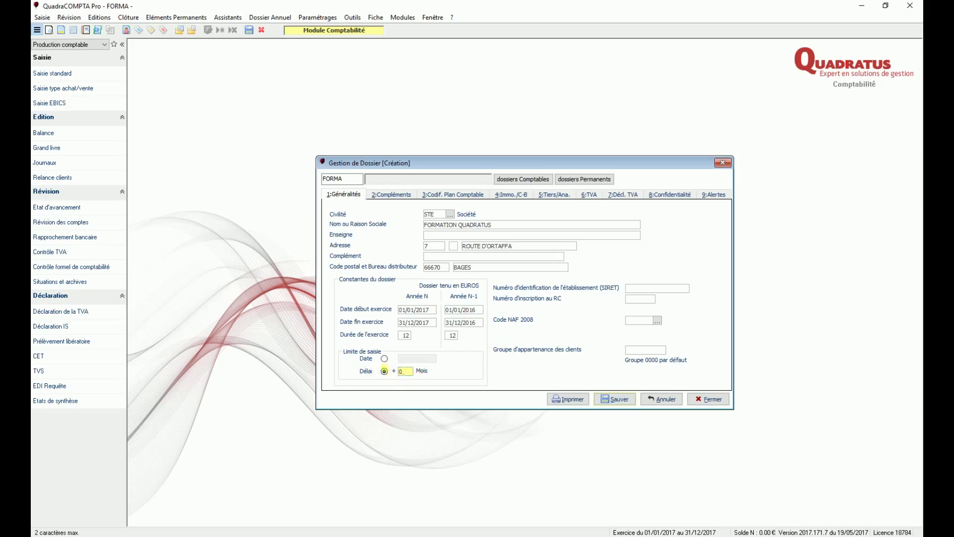
key("BackSpace")
type("12")
Enter the company's SIRET number, leaving the RC registration number empty
left_click(630, 288)
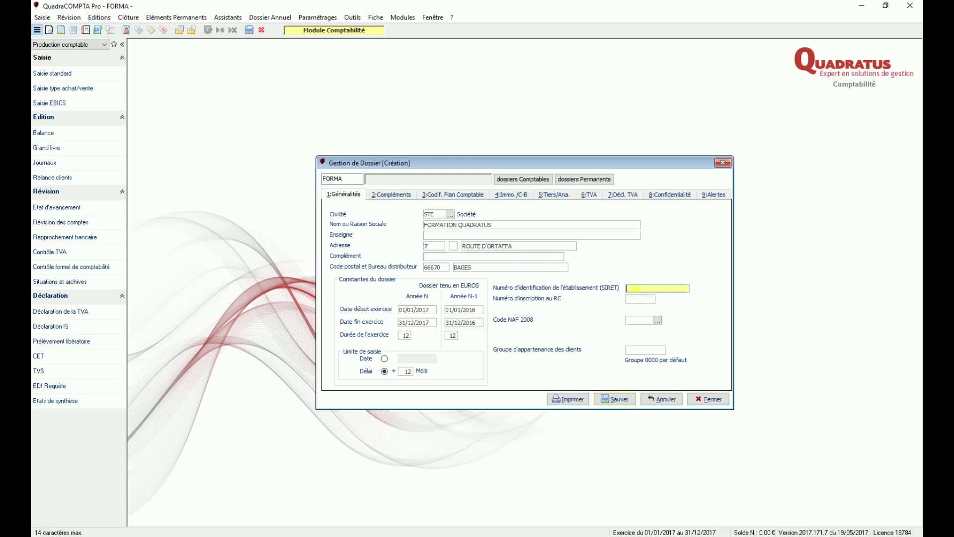
left_click(641, 321)
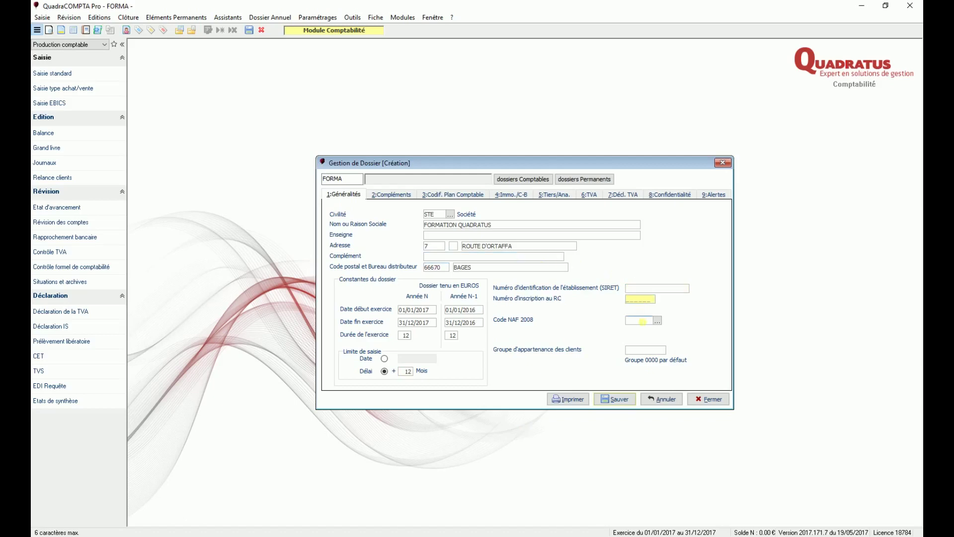
left_click(663, 309)
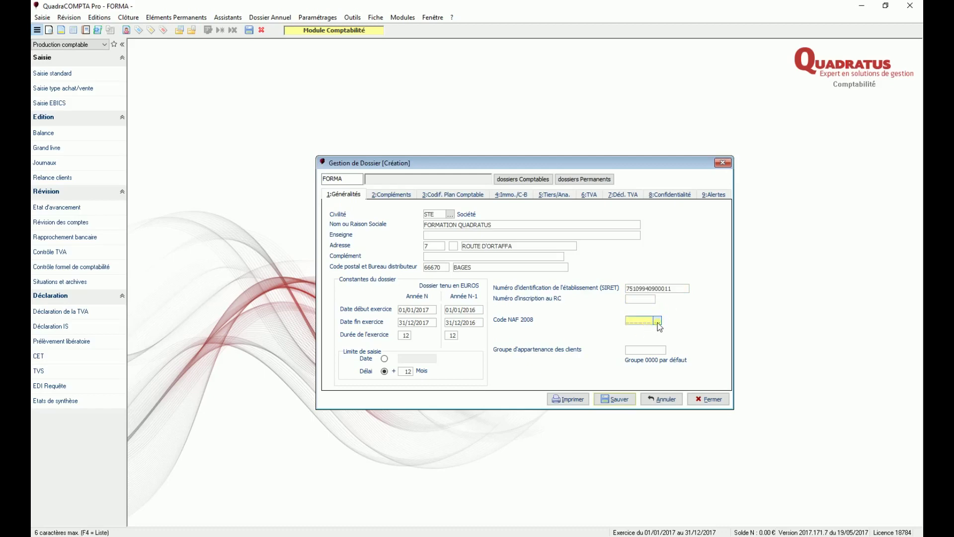
Open the NAF 2008 code list and search its labels for *FORMAT
left_click(657, 321)
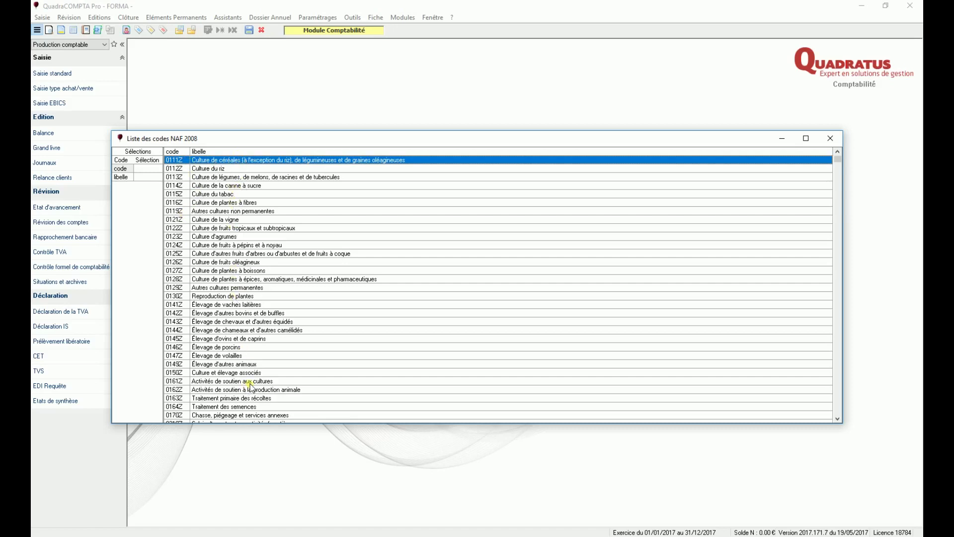
left_click(142, 177)
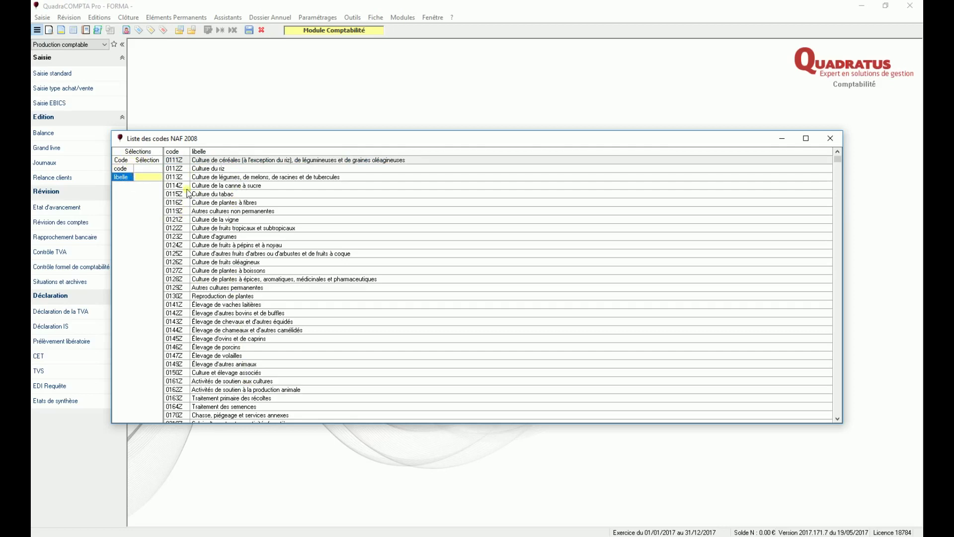
type("*FORMATI")
key("Return")
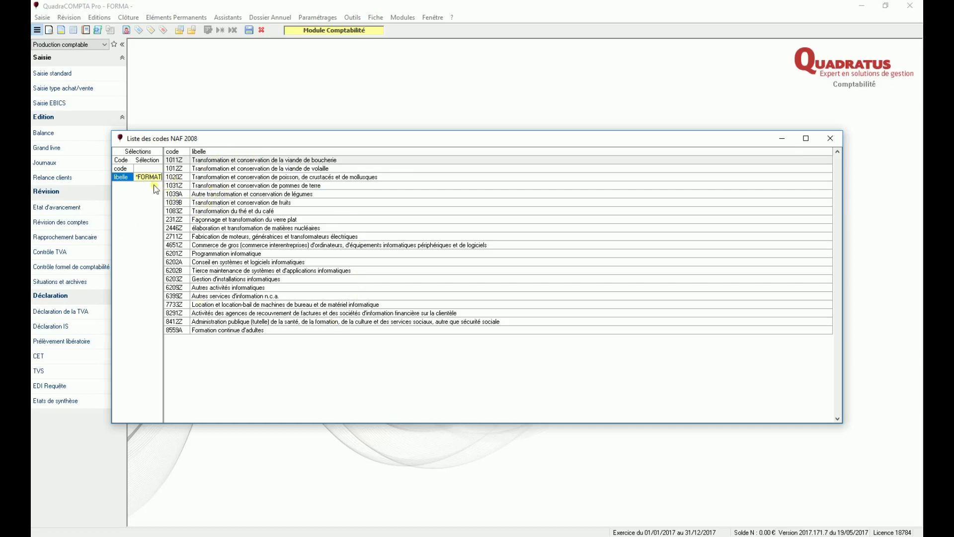
Filter the NAF labels by FORMAT and assign code 8559A, Formation continue d'adultes, to the dossier
key("BackSpace")
key("BackSpace")
key("BackSpace")
key("BackSpace")
key("BackSpace")
key("BackSpace")
key("BackSpace")
type("FORMAT")
key("Return")
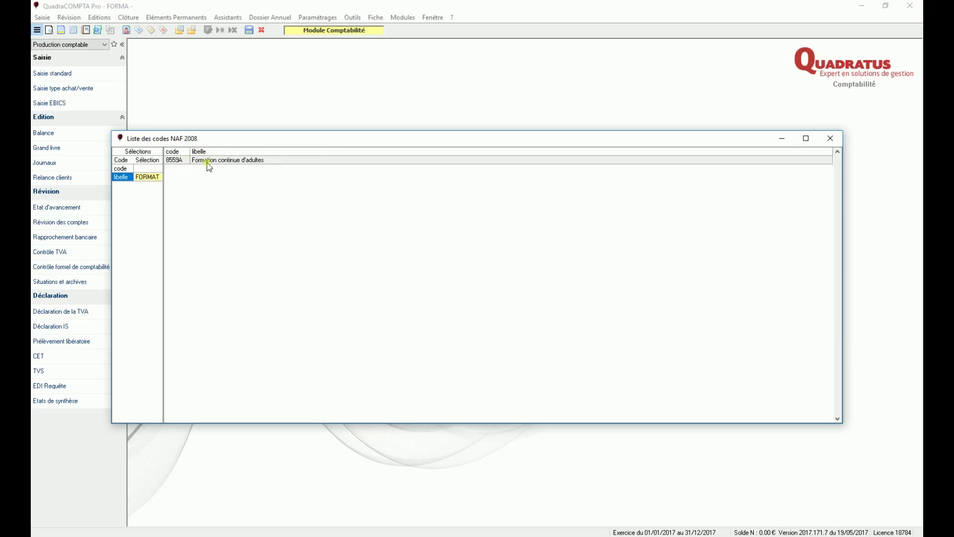
double_click(228, 161)
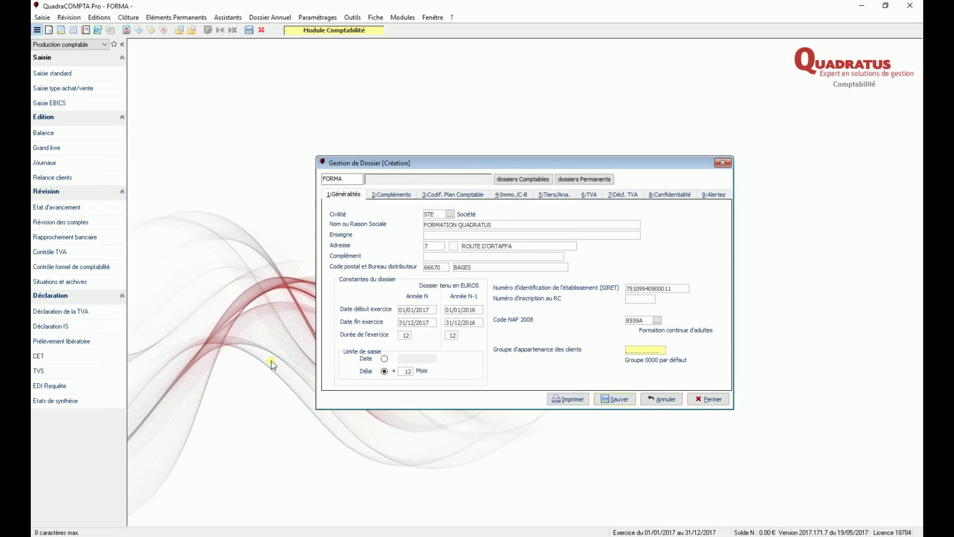
In the dossier's Compléments, set the number of decimals to 4 and enable Edition date système
left_click(392, 195)
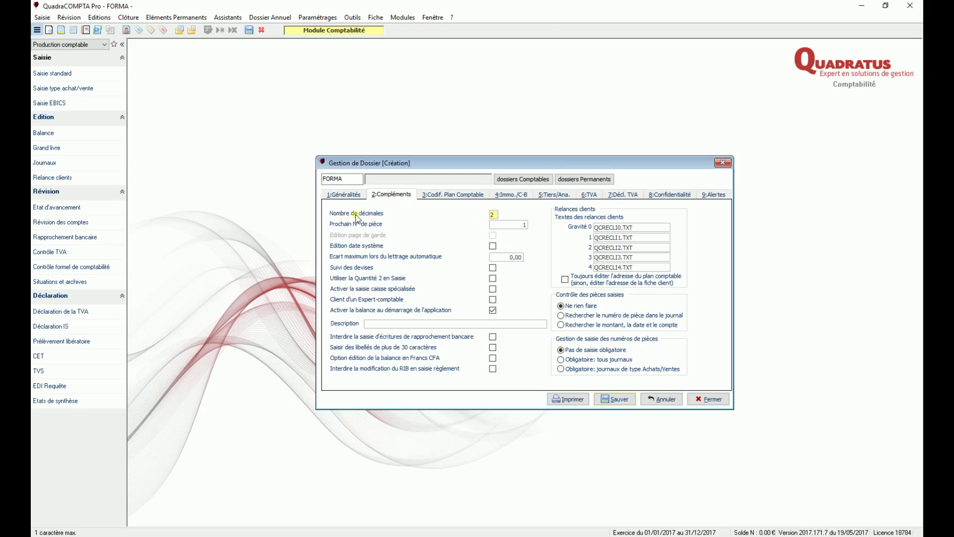
left_click(497, 215)
key("BackSpace")
type("4")
key("Tab")
left_click(493, 246)
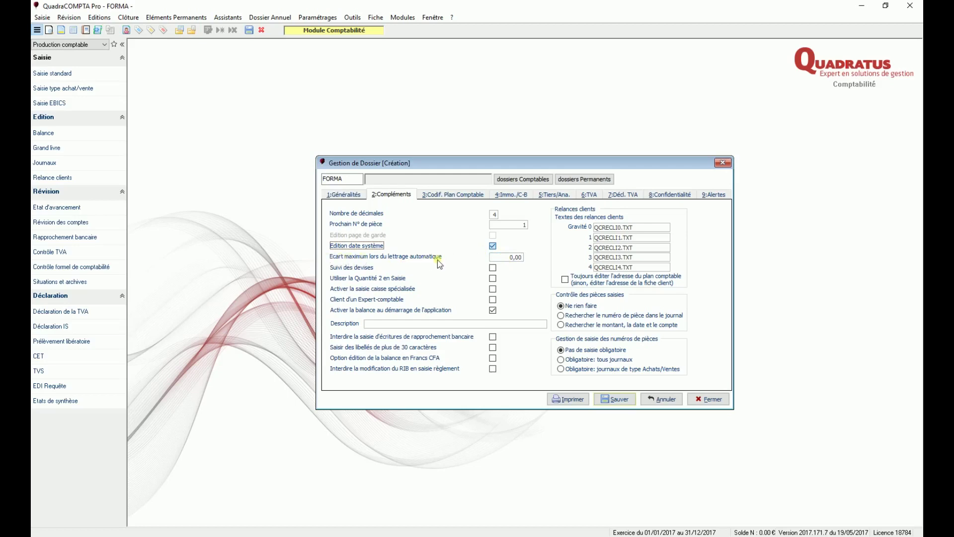
Set the maximum difference for automatic matching (Ecart maximum lors du lettrage automatique) to 1,00
left_click(509, 262)
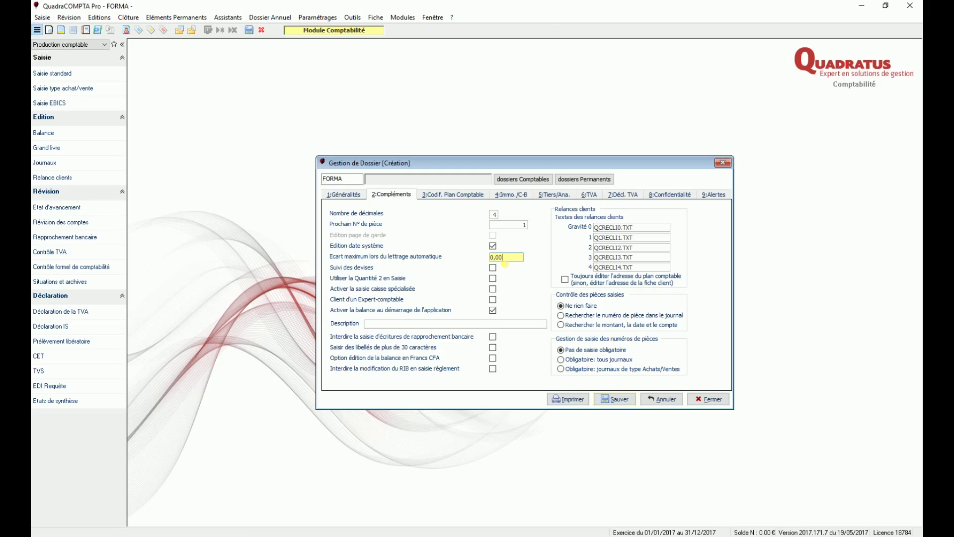
key("BackSpace")
key("BackSpace")
key("BackSpace")
key("BackSpace")
key("Tab")
Enable Suivi des devises, Client d'un Expert-comptable and Saisir des libellés de plus de 30 caractères
left_click(492, 269)
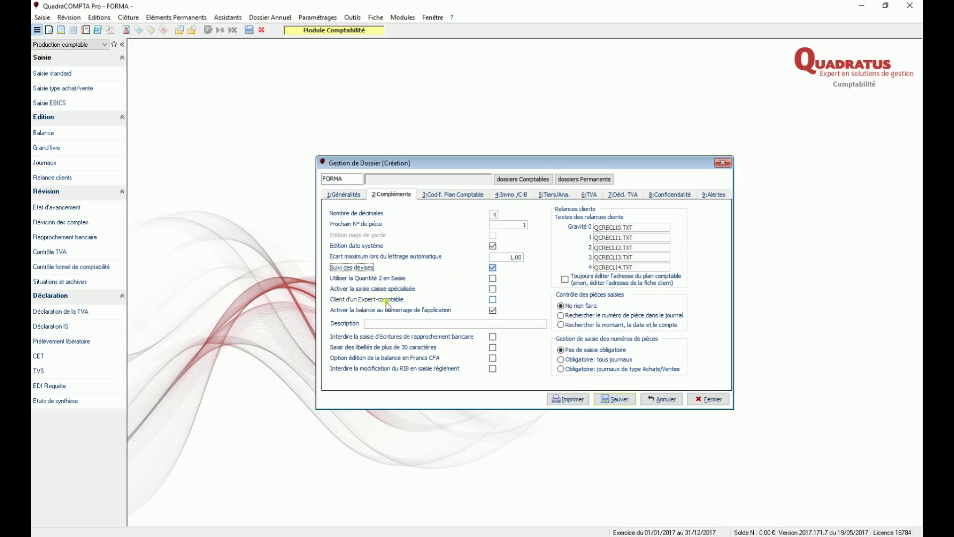
left_click(493, 301)
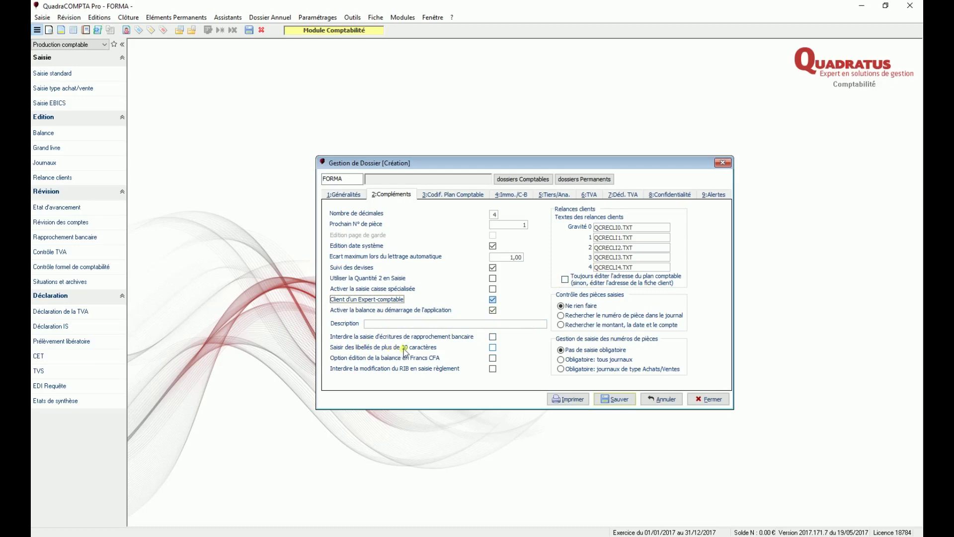
left_click(492, 348)
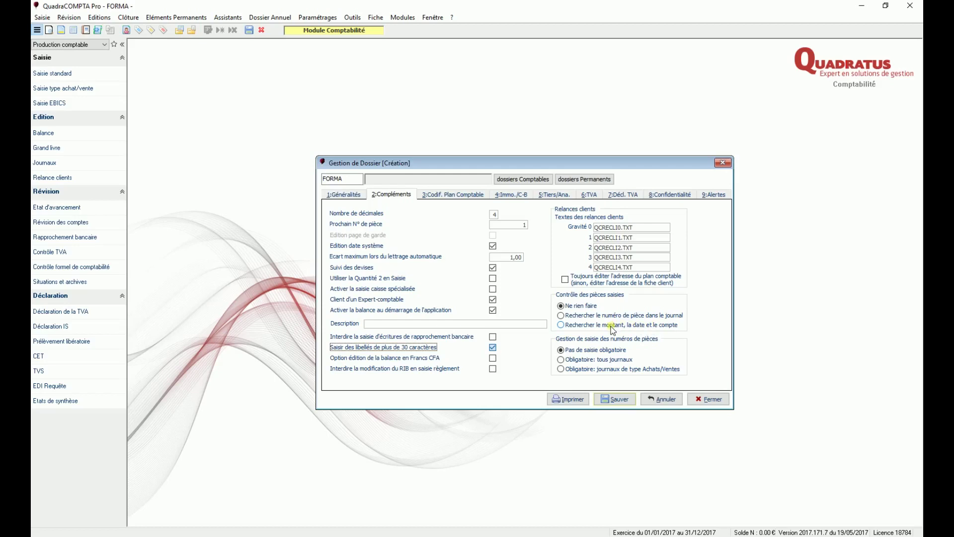
Set the entered-document check to search amount, date and account, and make document numbers mandatory for Achats/Ventes journals
left_click(572, 327)
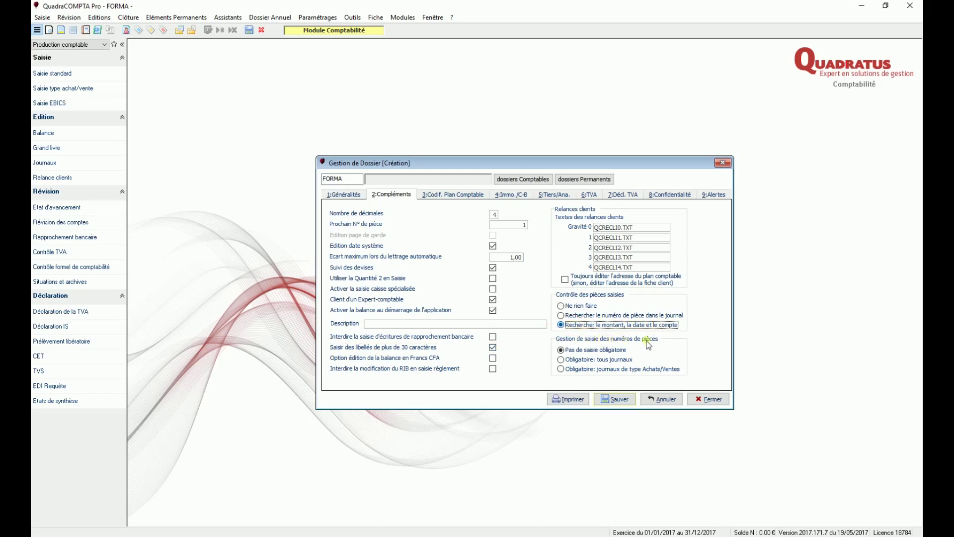
left_click(575, 370)
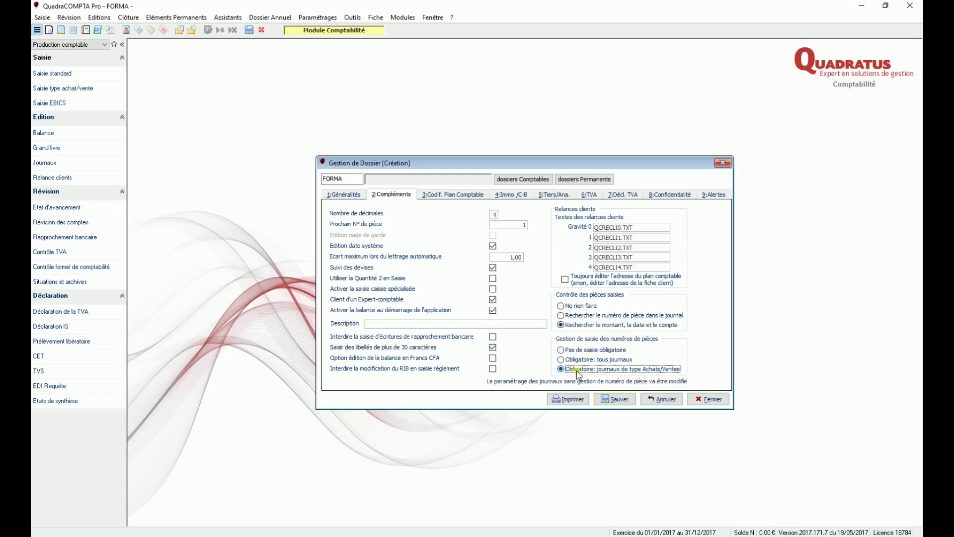
In the chart-of-accounts coding, clear the Codification de la classe 0n and leave the classe 9n coding empty
left_click(451, 196)
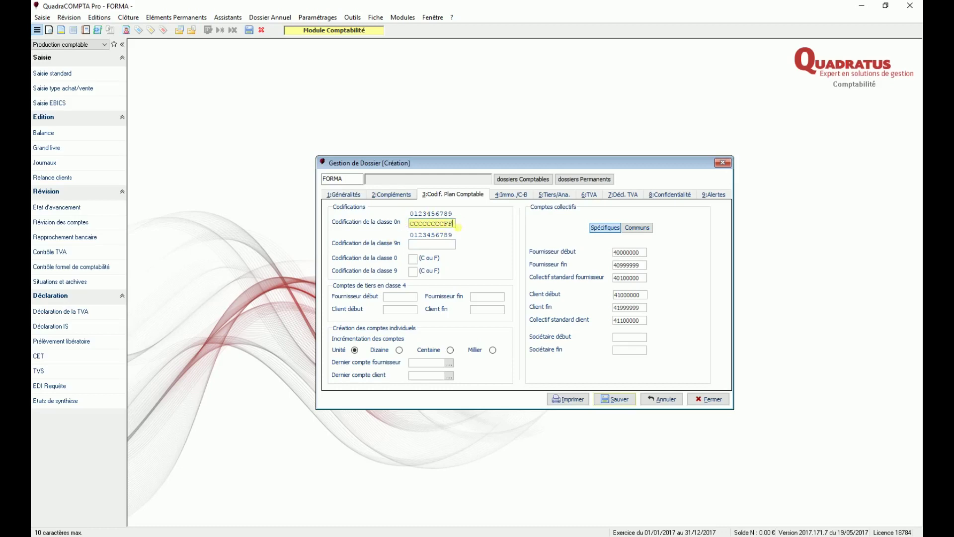
key("BackSpace")
key("BackSpace")
key("BackSpace")
key("BackSpace")
key("BackSpace")
key("BackSpace")
key("BackSpace")
key("BackSpace")
key("BackSpace")
key("BackSpace")
key("Tab")
key("Tab")
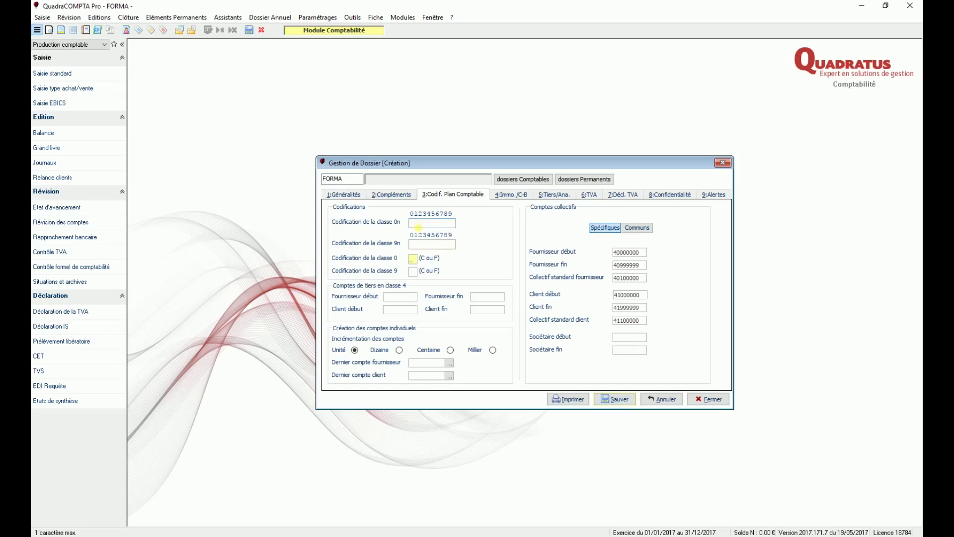
Set Codification de la classe 0 to C and Codification de la classe 9 to F
type("C")
key("Tab")
type("F")
left_click(413, 271)
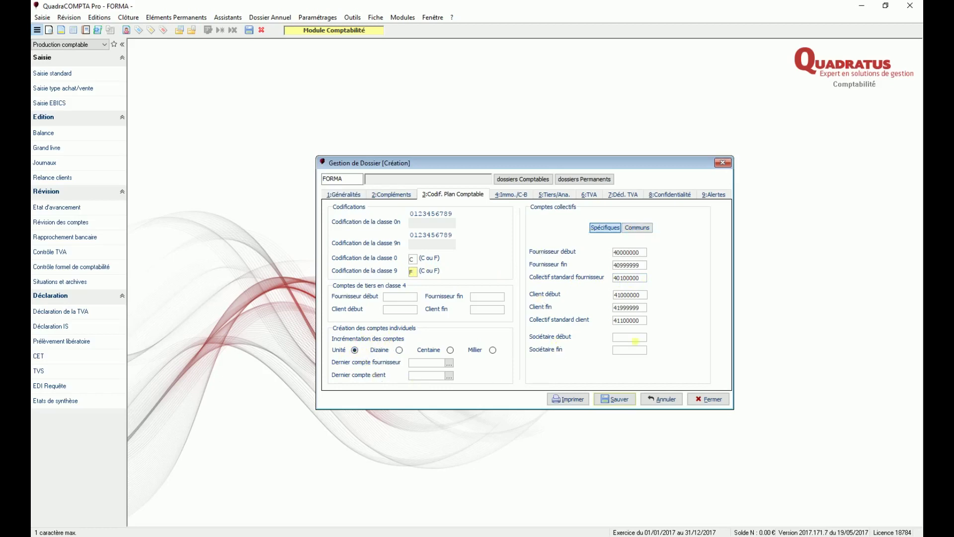
Review the Immo./C-B settings, then try the Simple analytic tracking (Suivi analytique) and switch it to Complet
left_click(512, 196)
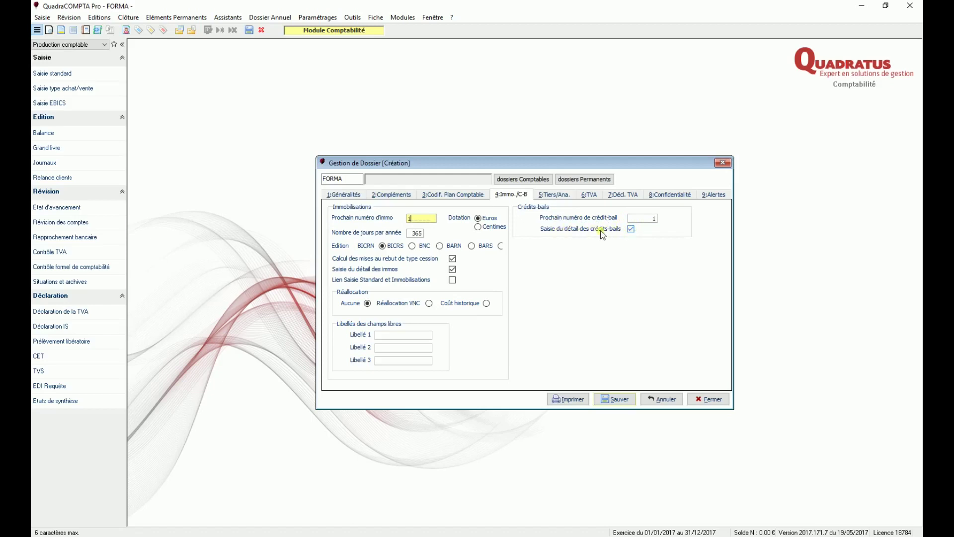
left_click(550, 195)
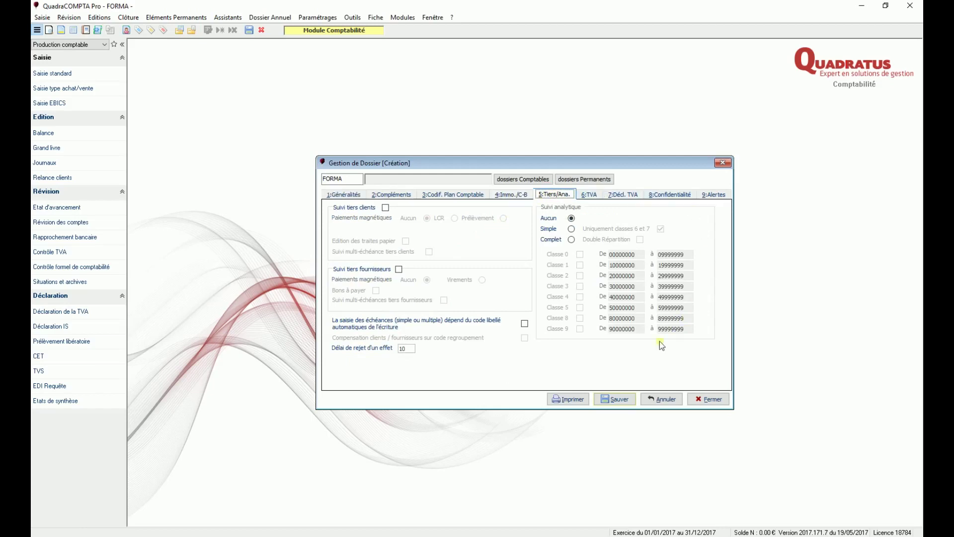
left_click(571, 228)
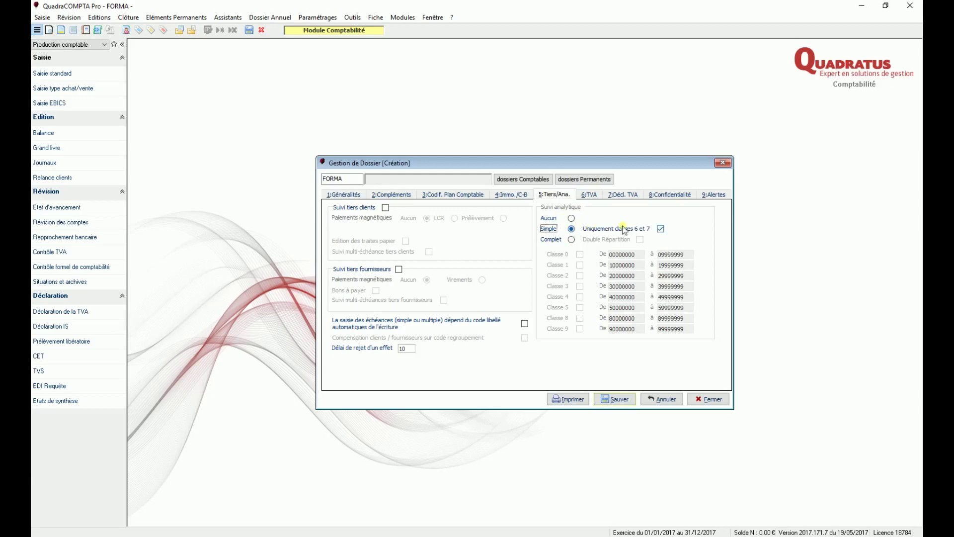
left_click(572, 239)
Create TVA code 0 at rate 0,00 with purchase account 44566000, sales account 44571000 and fixed-asset account 44562000
left_click(589, 194)
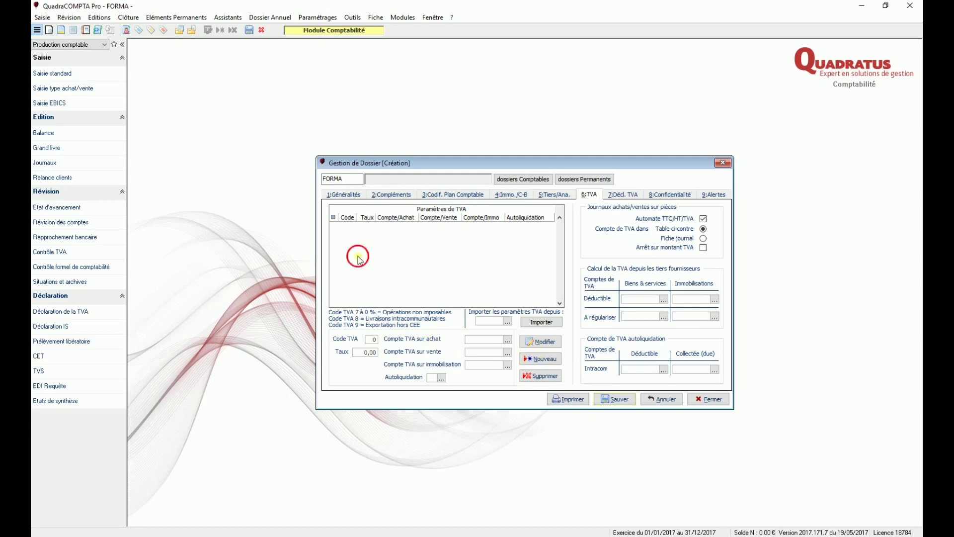
left_click(541, 359)
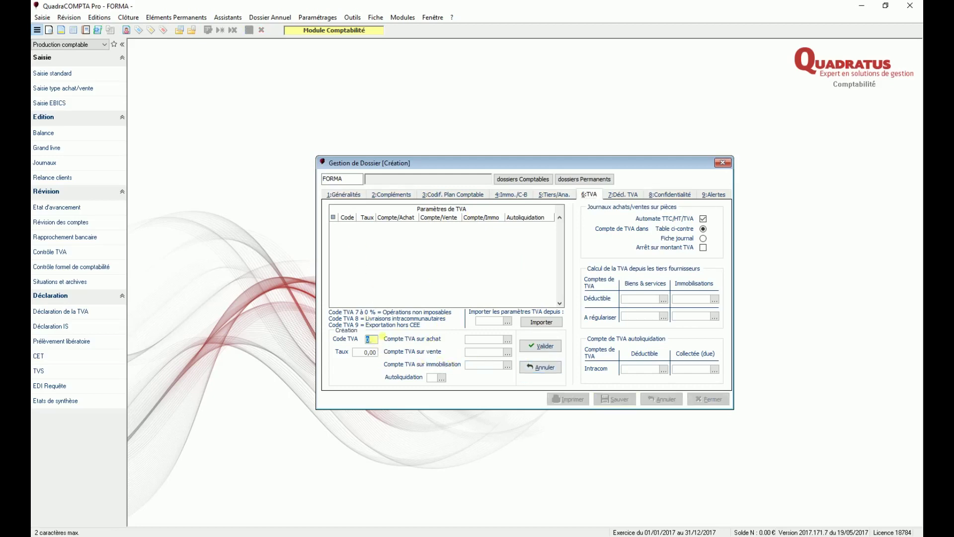
type("0")
key("Tab")
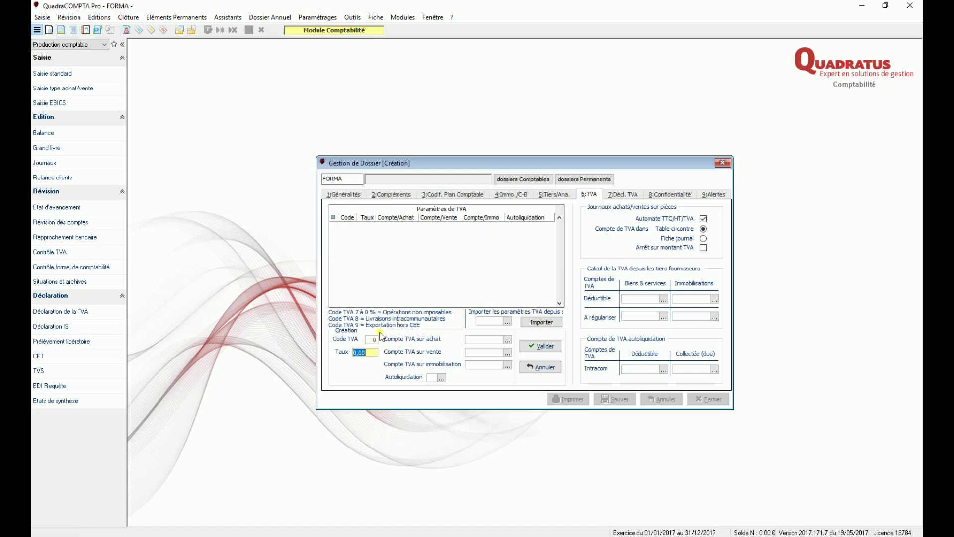
key("Tab")
type("445660")
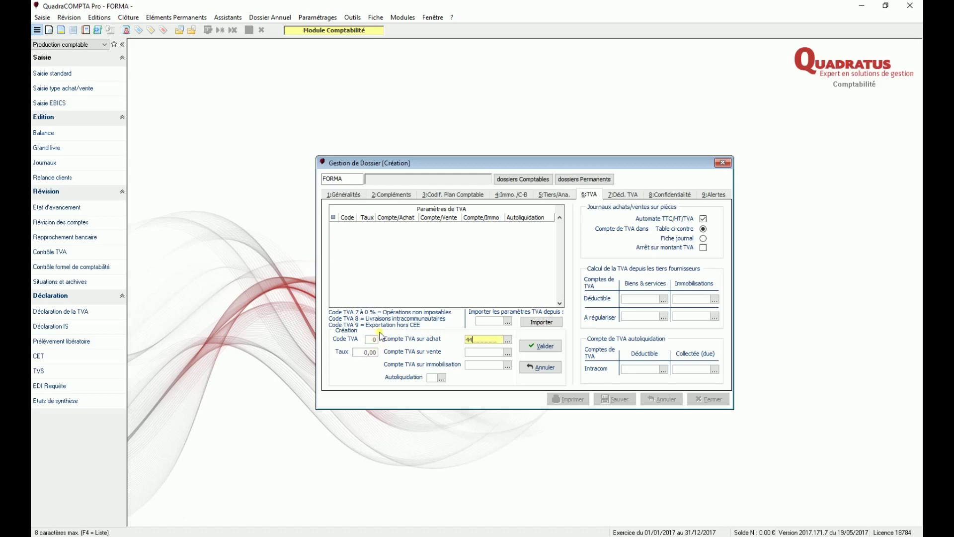
type("00")
key("Tab")
type("4")
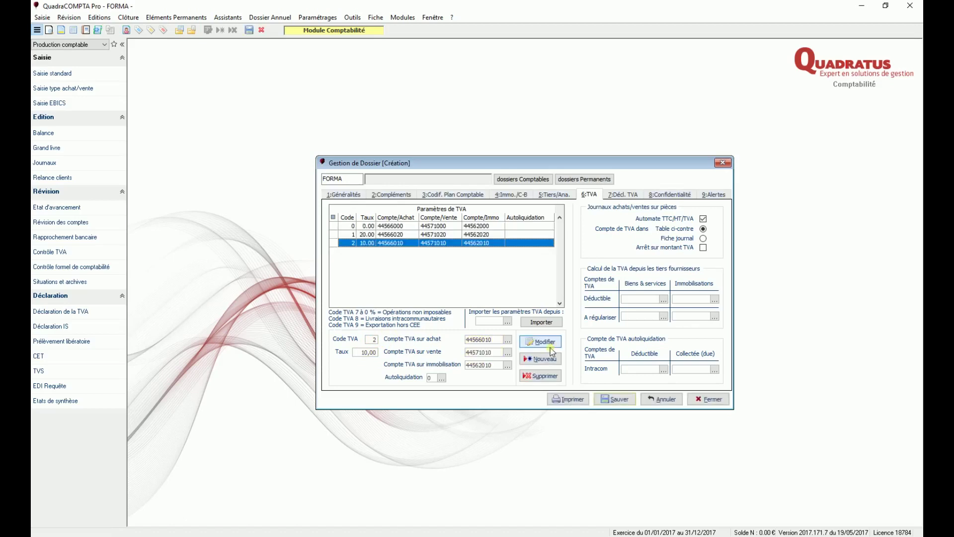
Start a new TVA code 3 at rate 20,00 with purchase account 44566120
left_click(428, 377)
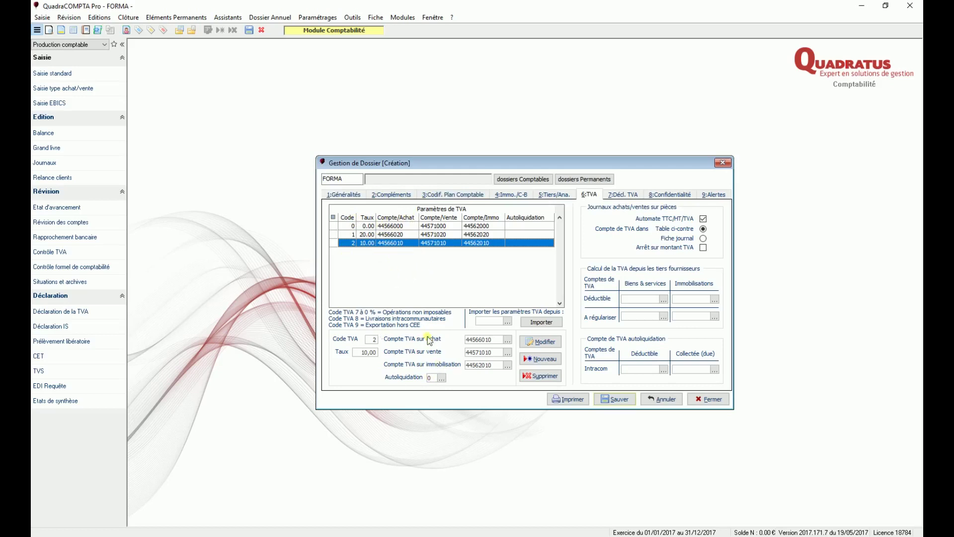
left_click(544, 361)
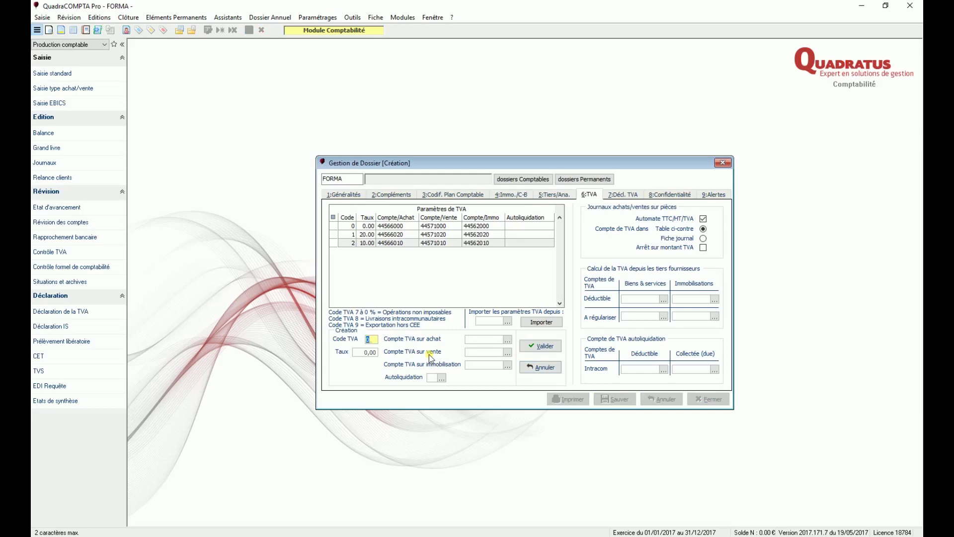
type("3")
key("Tab")
type("20")
key("Tab")
type("445662120")
key("Tab")
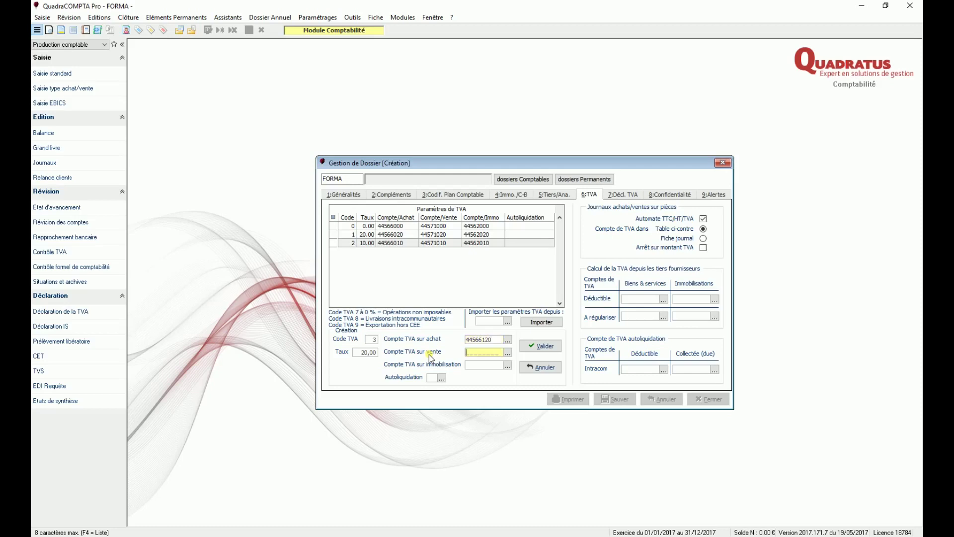
Give TVA code 3 the sales and fixed-asset accounts 44571120, set Autoliquidation to Acquisition intracom. and validate it
type("44571120")
key("Tab")
type("44571120")
left_click(442, 376)
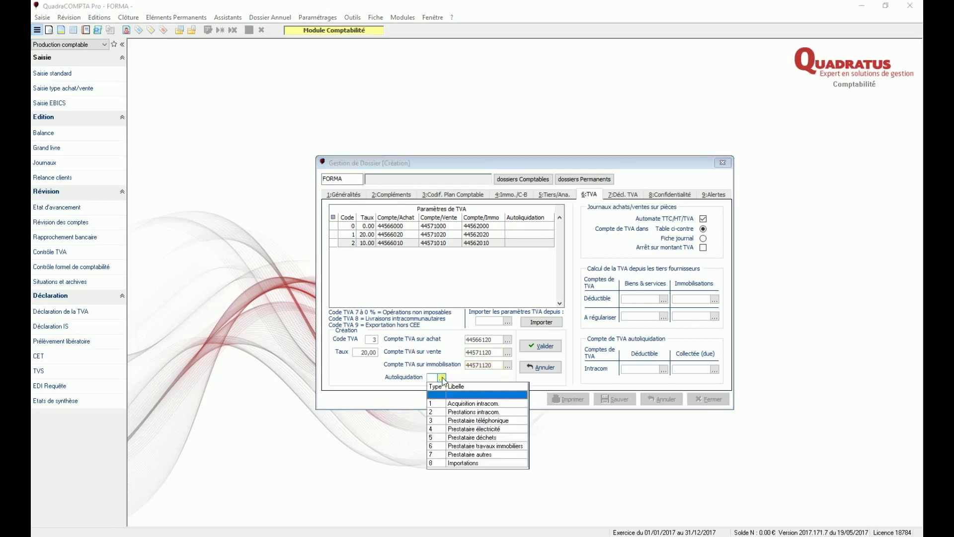
left_click(484, 404)
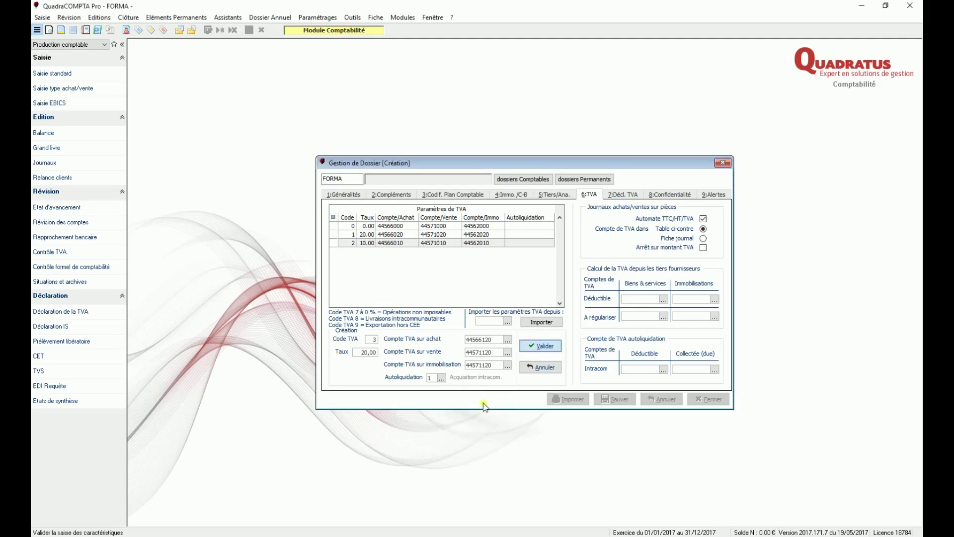
left_click(534, 345)
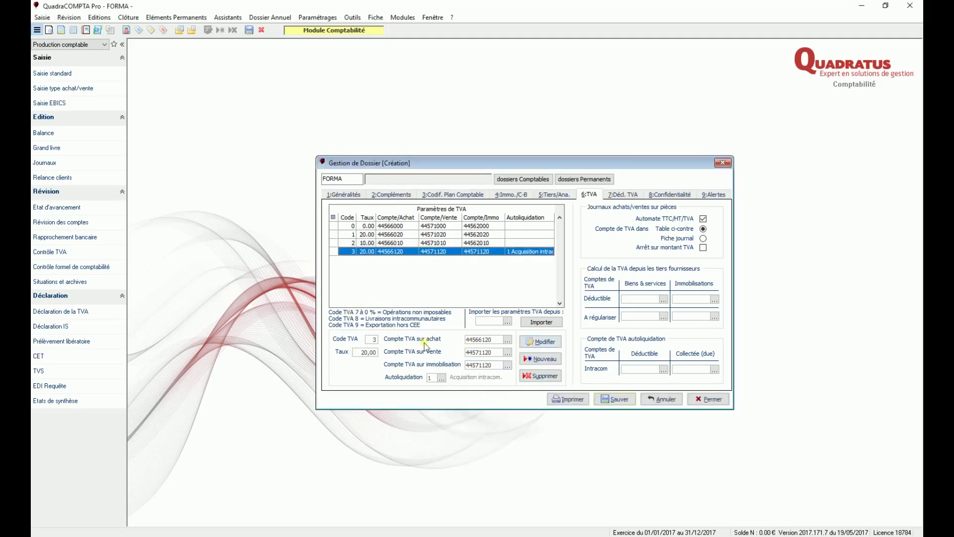
Start a new TVA code 4 at rate 20,00 with purchase account 44566120
left_click(541, 358)
type("4")
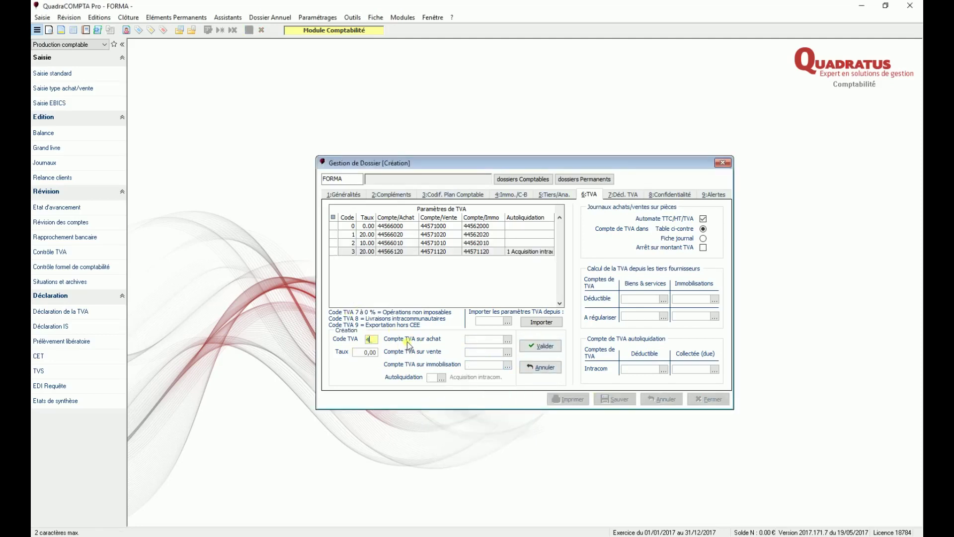
key("Tab")
type("20")
key("Tab")
type("44566120")
key("Tab")
Give TVA code 4 sales account 44571120 and fixed-asset account 44562120, set Autoliquidation to Prestations intracom. and validate it
type("445")
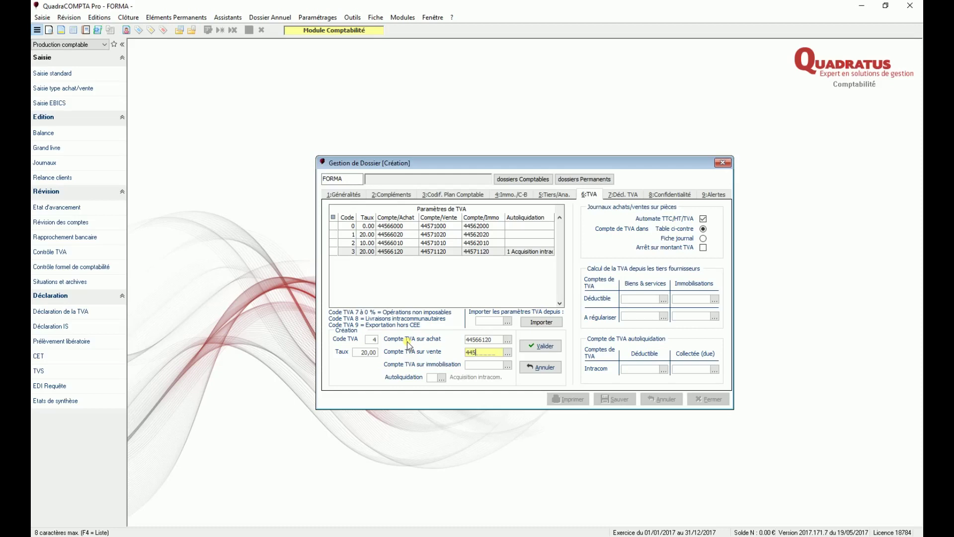
type("71120")
key("Tab")
type("44562120")
left_click(441, 378)
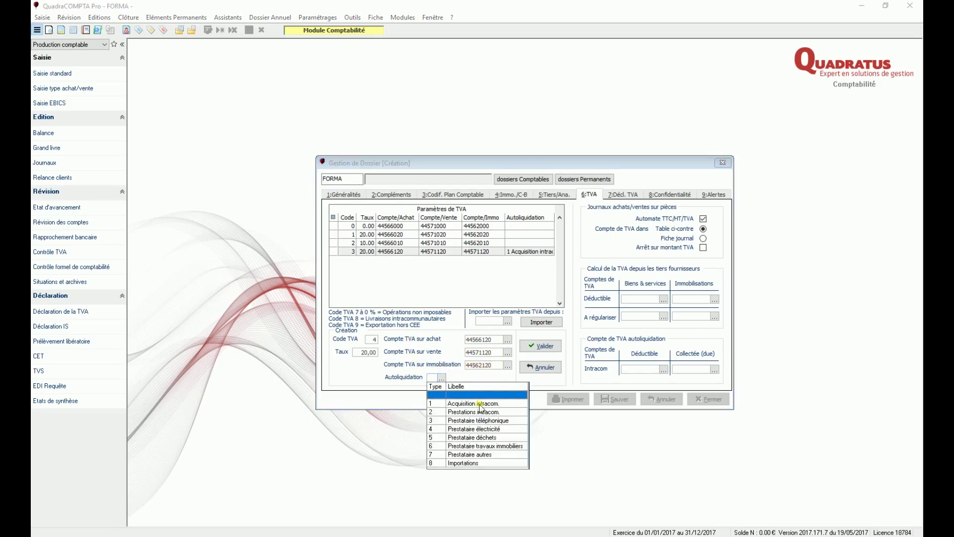
left_click(477, 412)
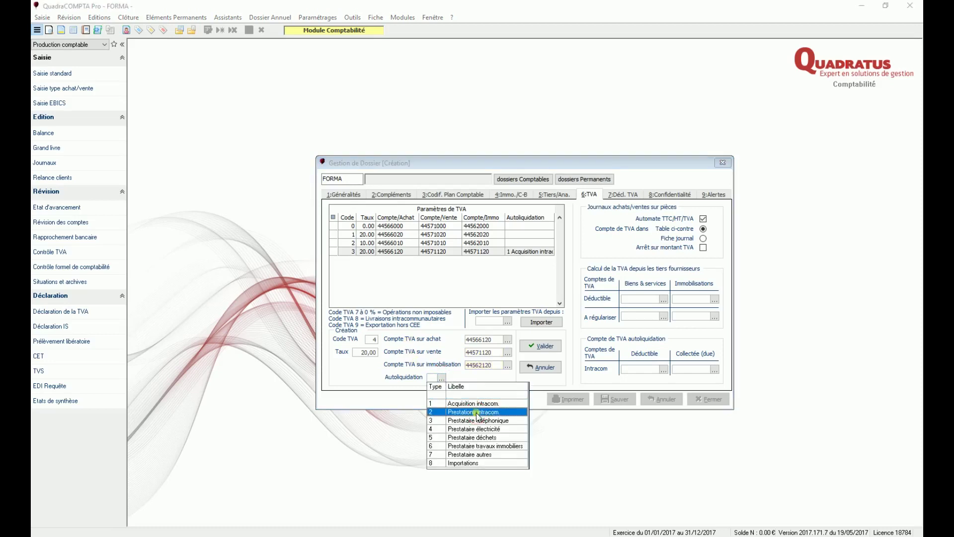
left_click(541, 346)
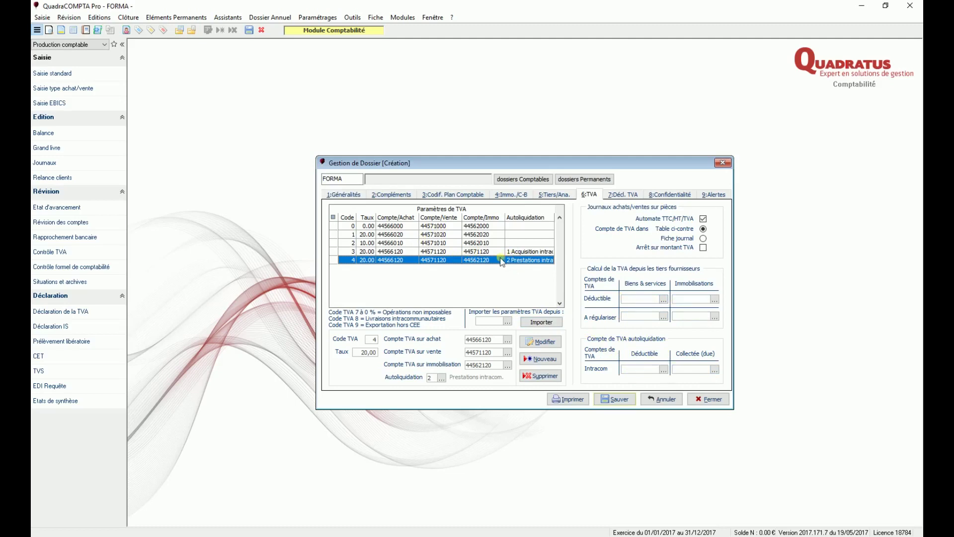
In the TVA declaration settings, set the Préfixe (NII) to FR and the ROF to 1234
left_click(627, 196)
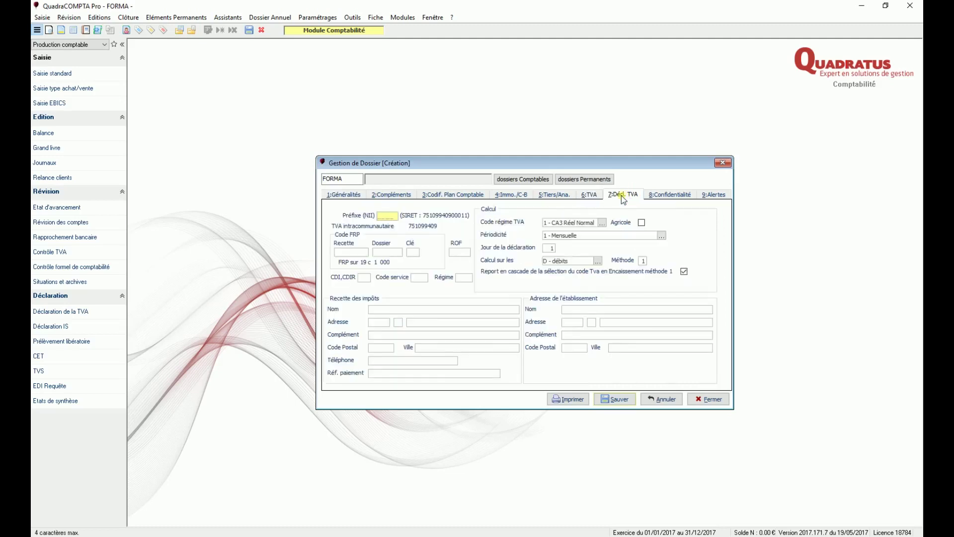
type("FR")
key("Tab")
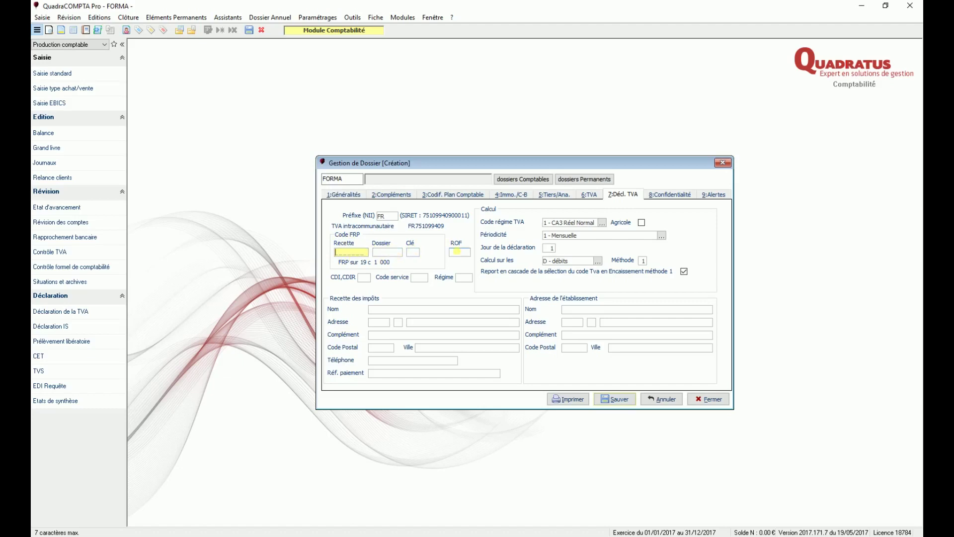
left_click(459, 253)
type("1234")
key("Tab")
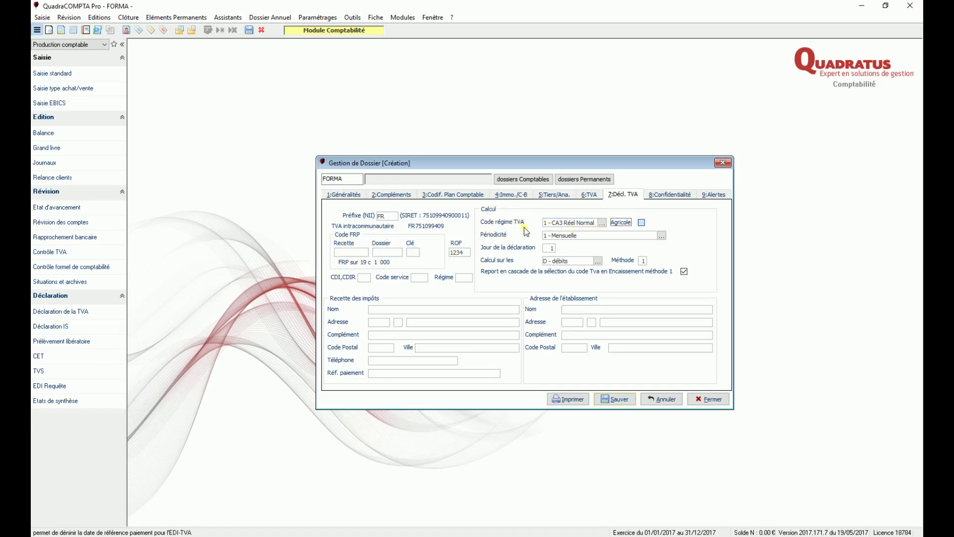
Set the TVA regime to CA3 Réel Normal, the periodicity to Mensuelle and the declaration day to 20
left_click(602, 223)
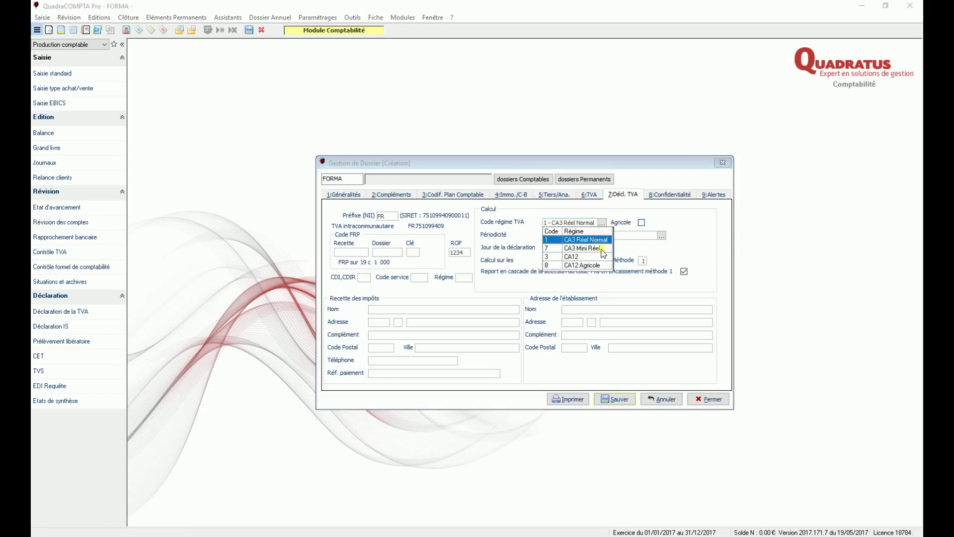
left_click(593, 241)
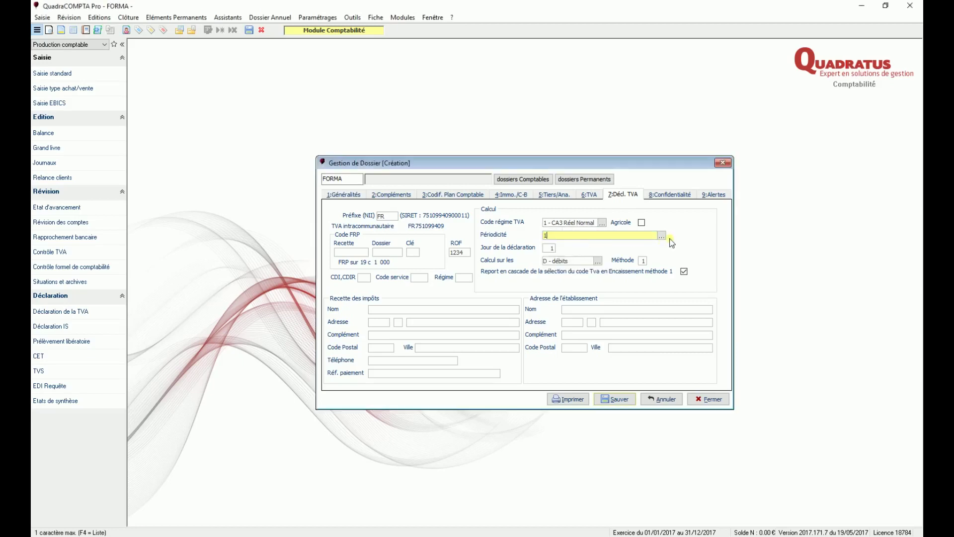
key("F4")
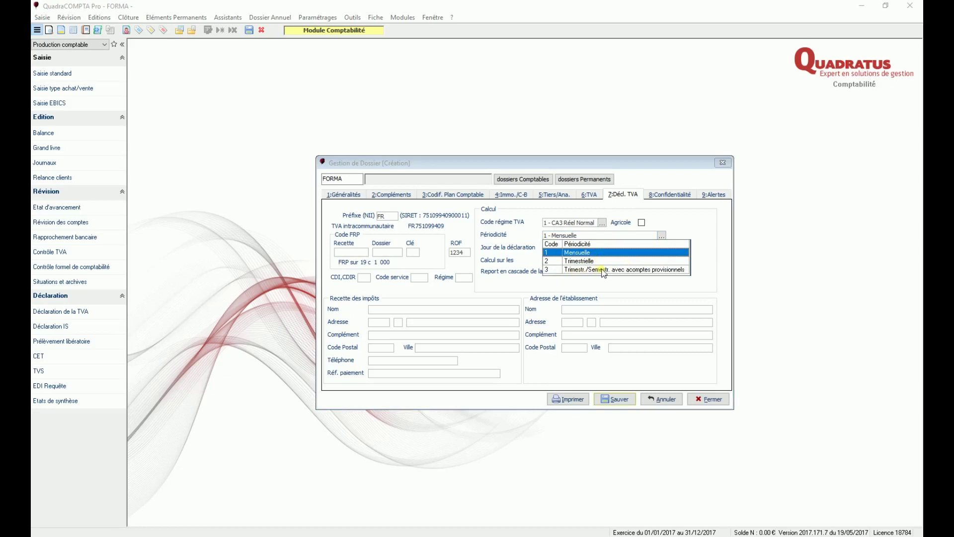
left_click(586, 254)
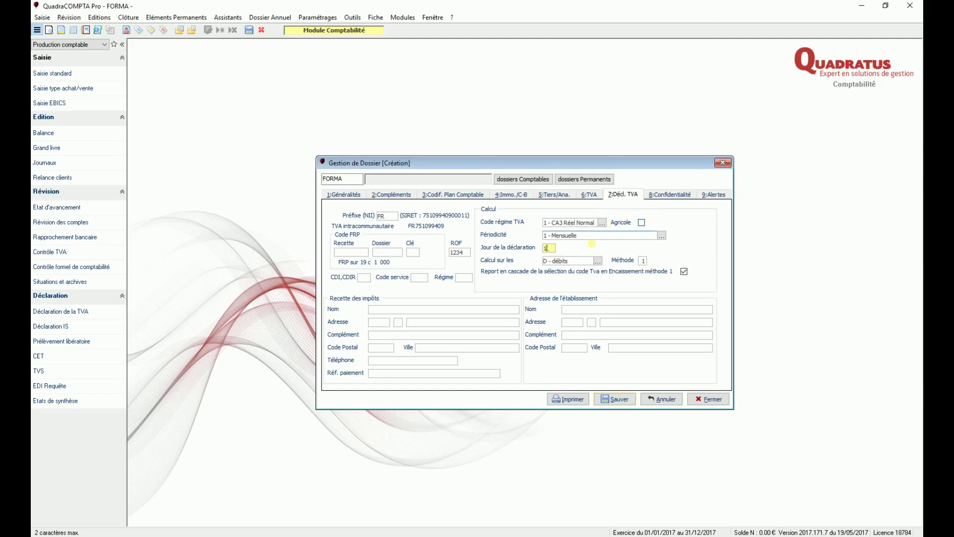
key("BackSpace")
type("20")
key("Tab")
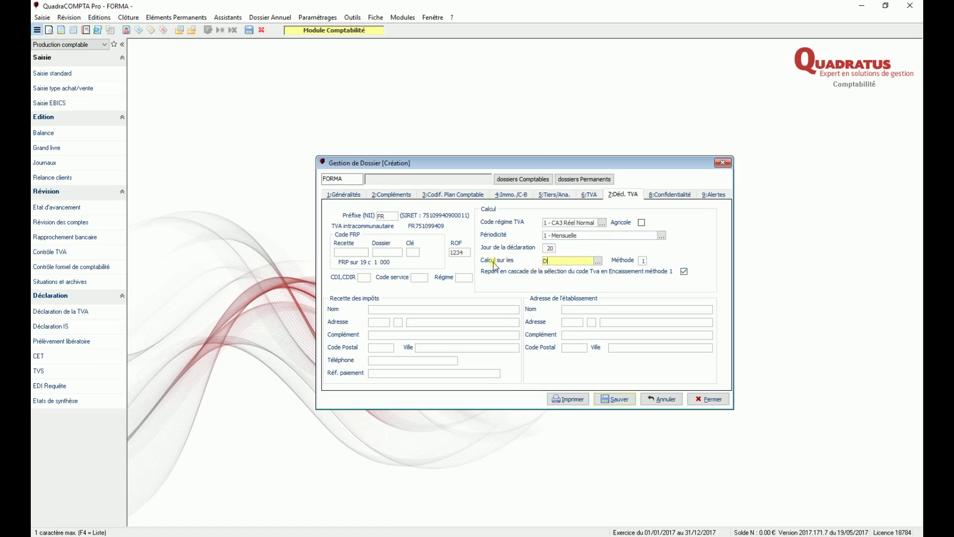
Set the TVA calculation basis (Calcul sur les) to encaissements with Méthode 3
left_click(598, 261)
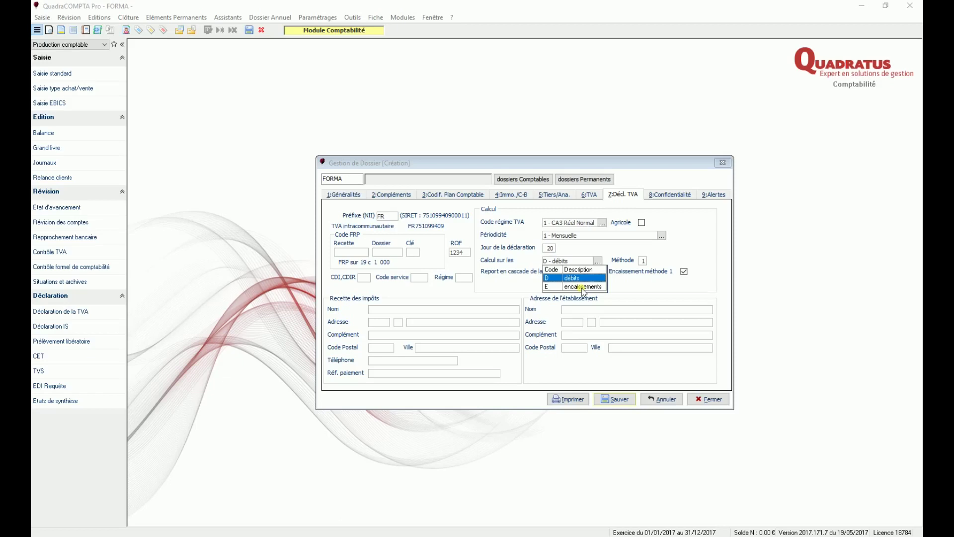
left_click(582, 288)
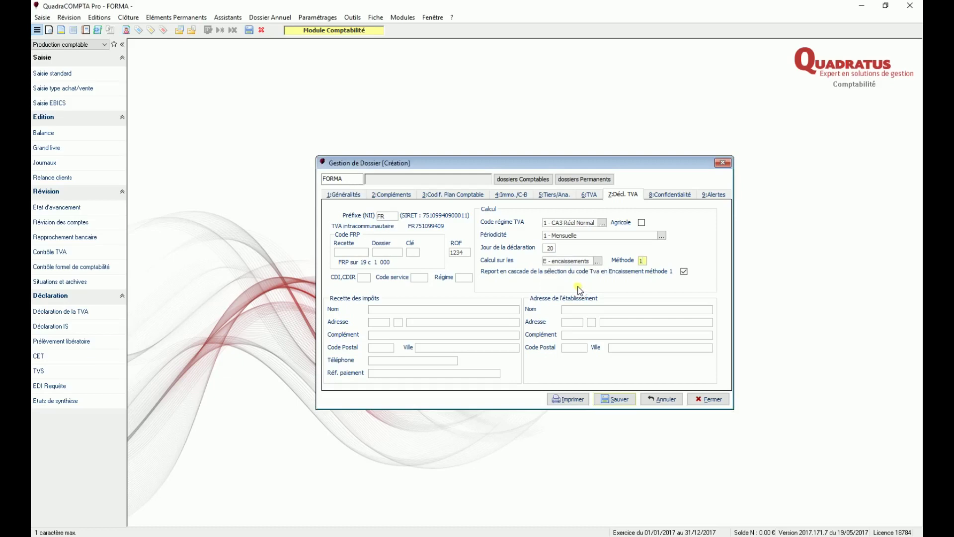
type("3")
key("Tab")
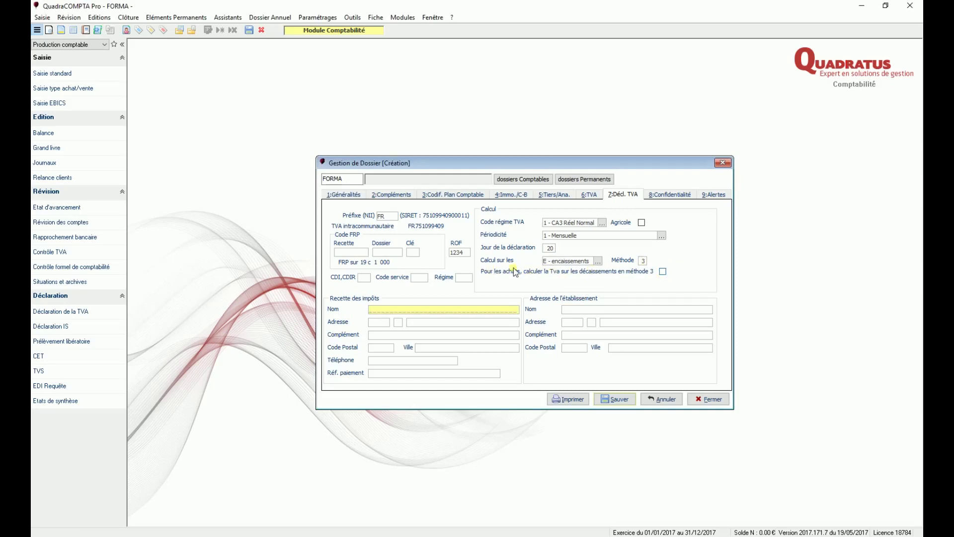
Reselect encaissements as the TVA calculation basis and set the Méthode to 1
left_click(598, 261)
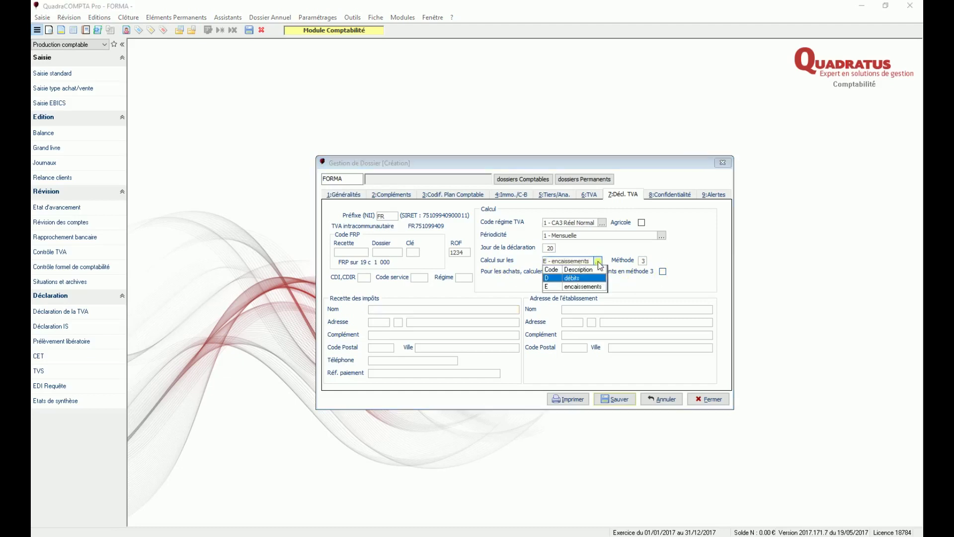
left_click(579, 287)
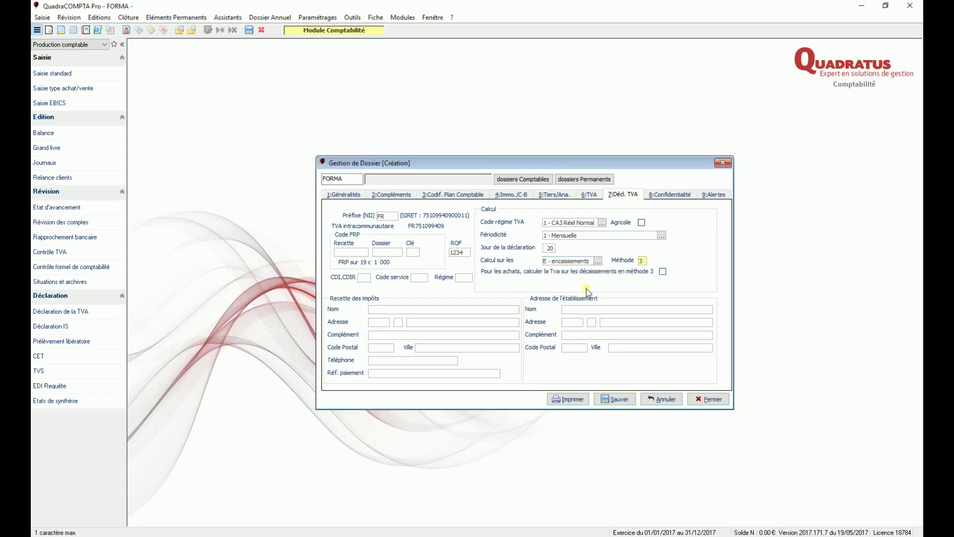
type("1")
key("Tab")
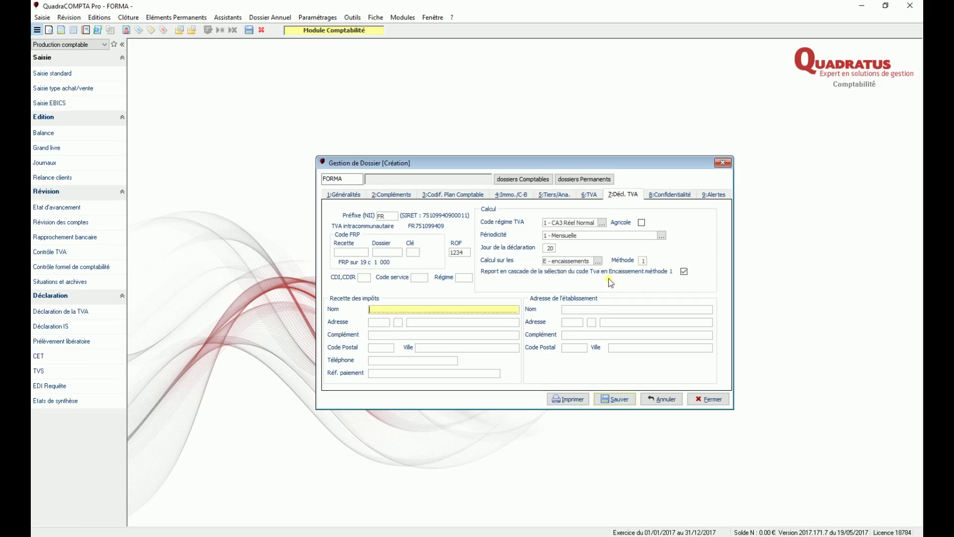
Set the TVA calculation basis (Calcul sur les) to débits with Méthode 2
left_click(597, 262)
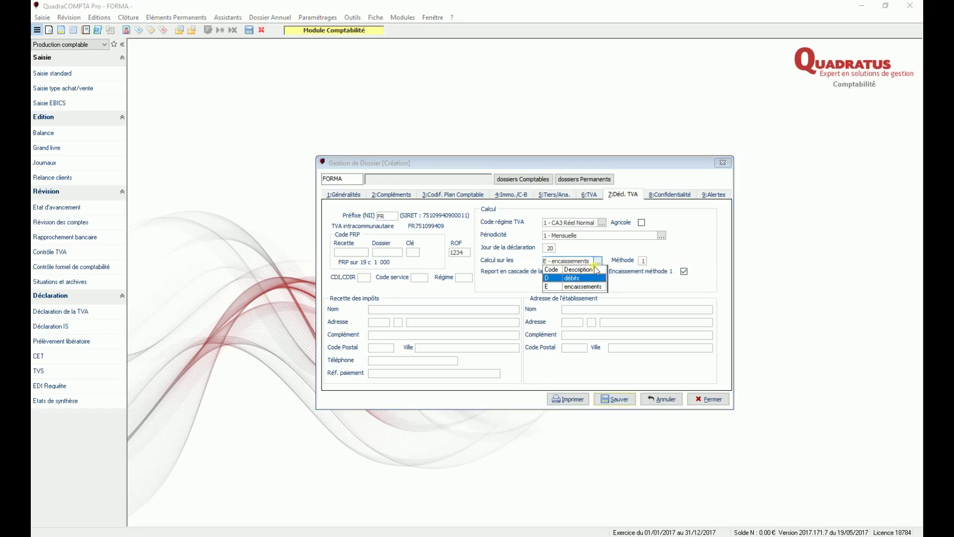
left_click(579, 279)
key("BackSpace")
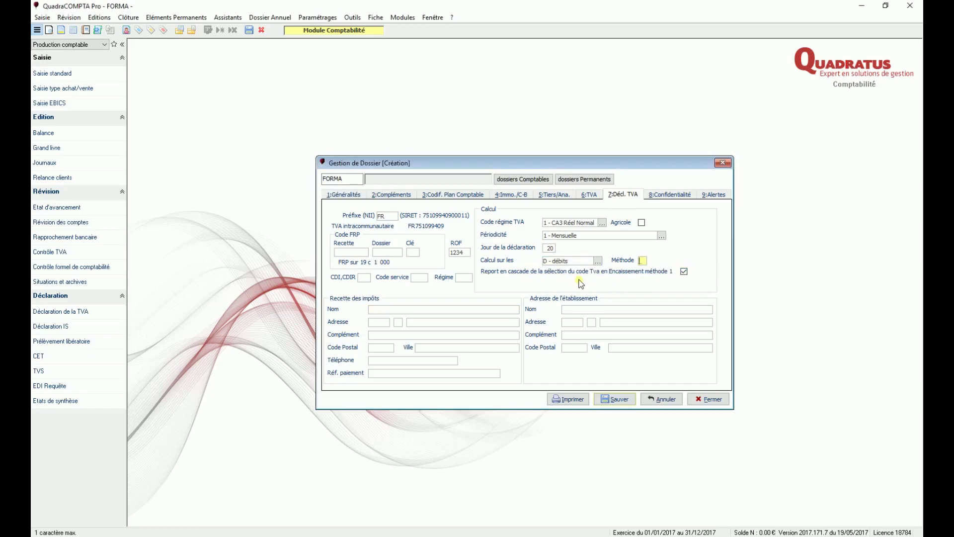
type("2")
key("Tab")
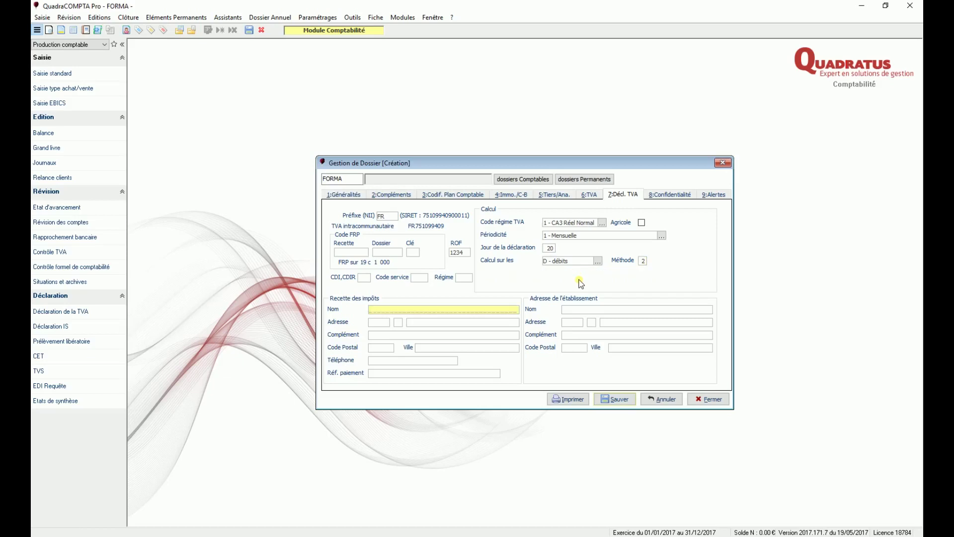
left_click(644, 262)
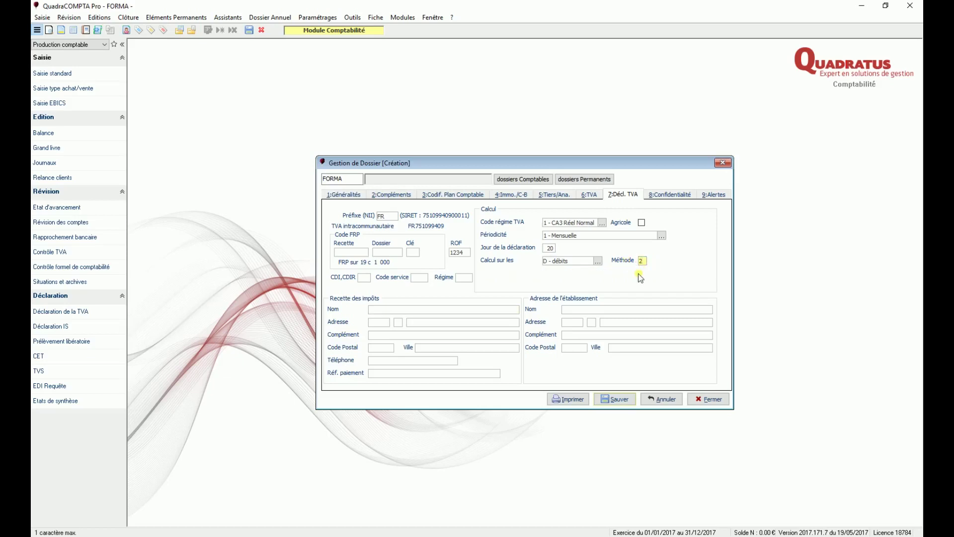
Return the TVA calculation basis to encaissements with Méthode 3, and enter TRESOR PUBLIC PERPIGNAN as the Recette des impôts with its postal code and city
left_click(598, 261)
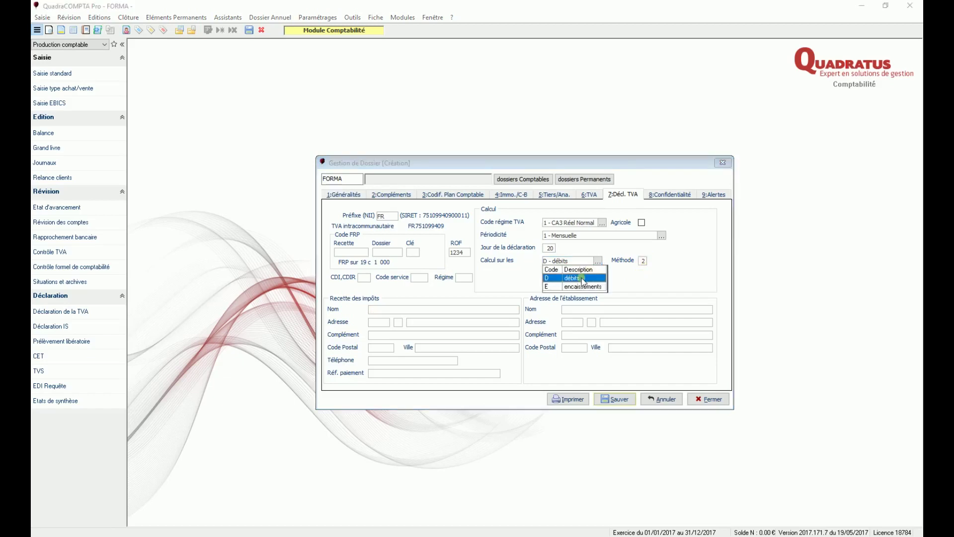
left_click(577, 287)
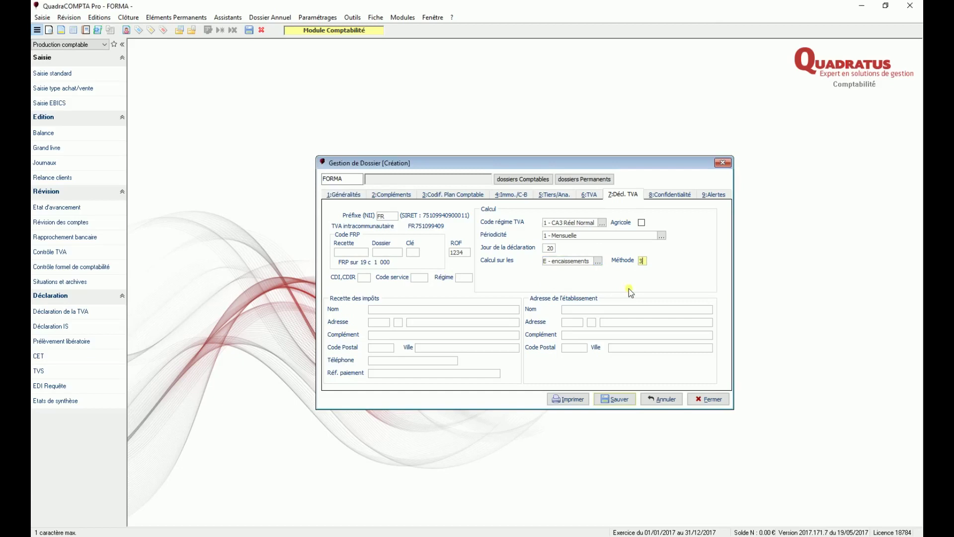
key("Tab")
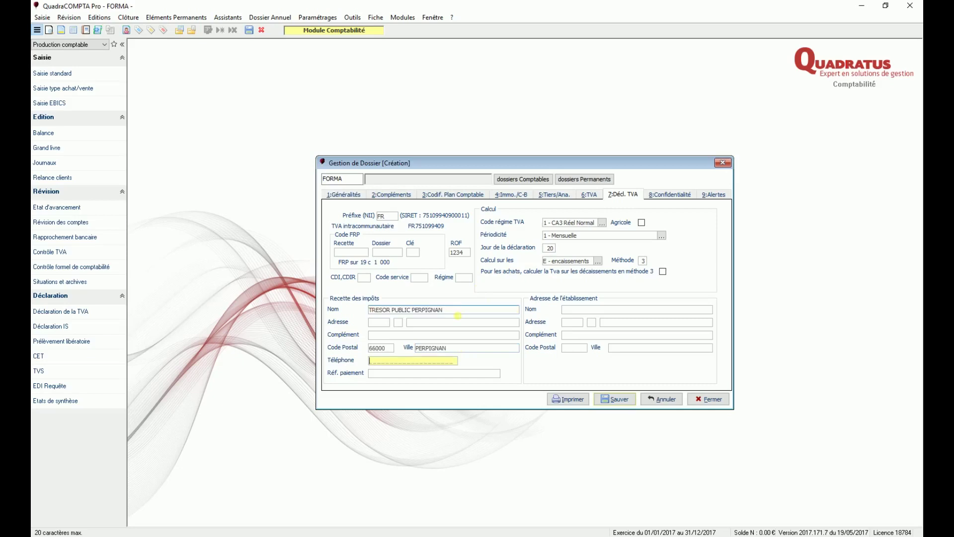
After viewing the Confidentialité and Alertes settings, save the dossier without importing parameters from another accounting dossier and close its management window
left_click(674, 195)
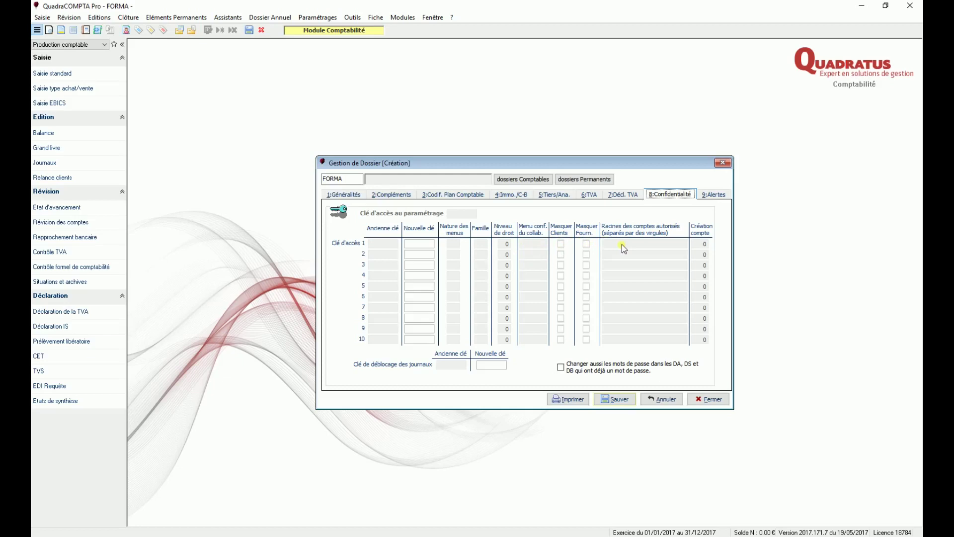
left_click(711, 196)
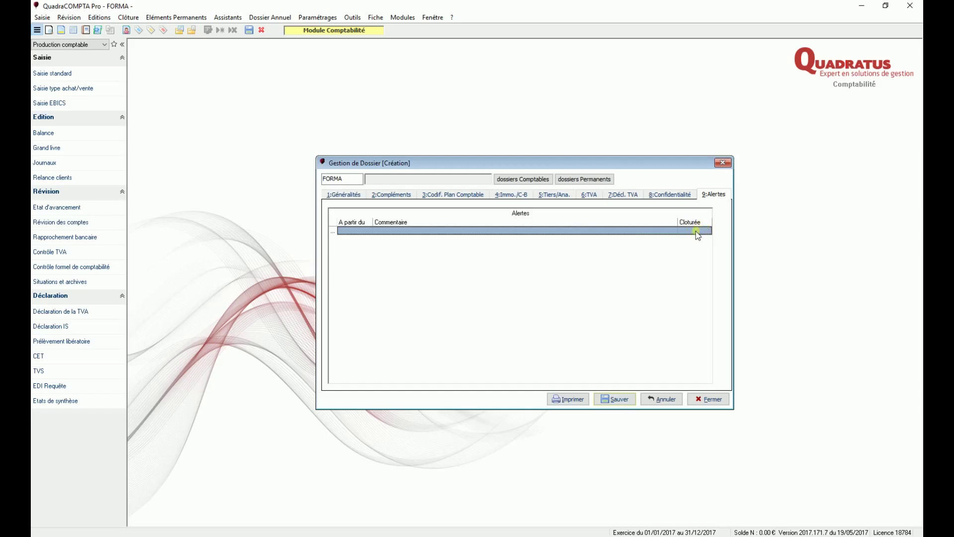
left_click(616, 400)
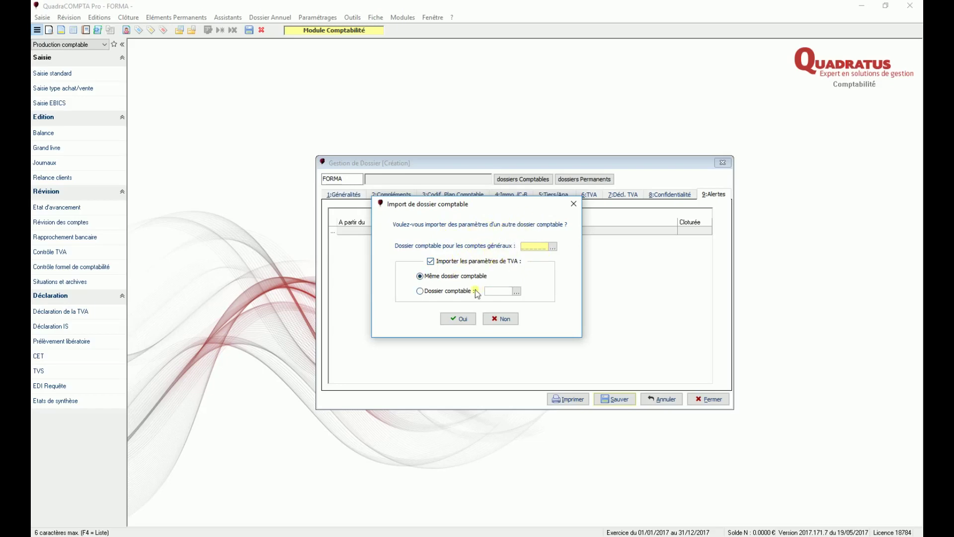
left_click(507, 320)
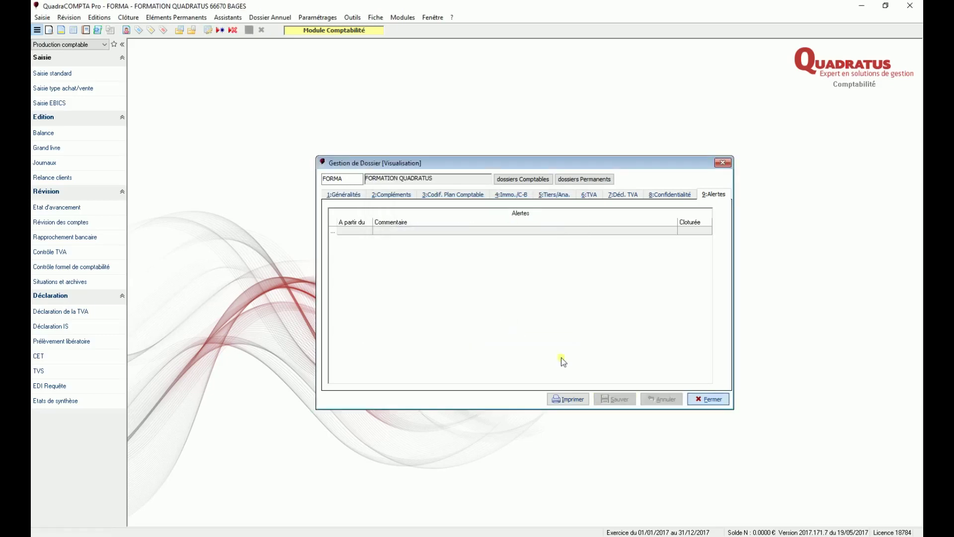
left_click(716, 400)
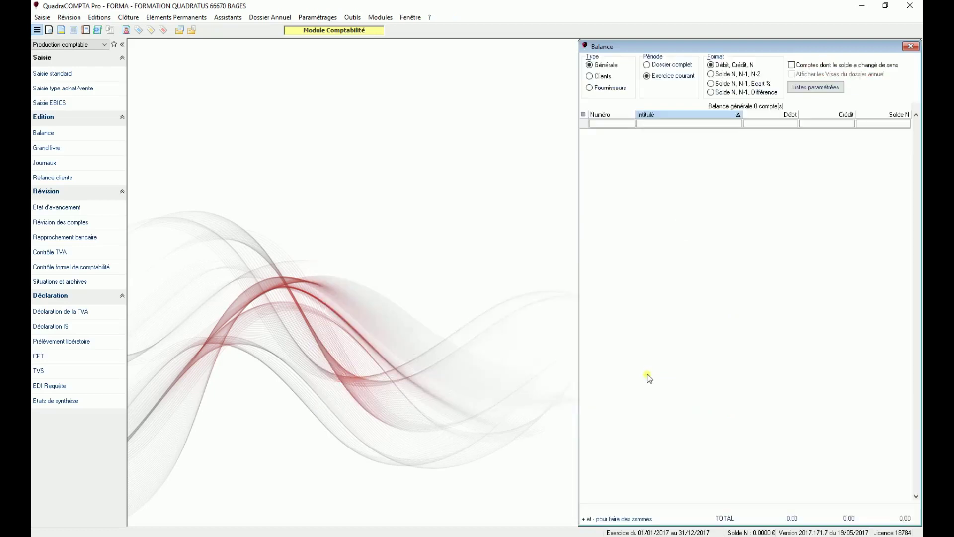